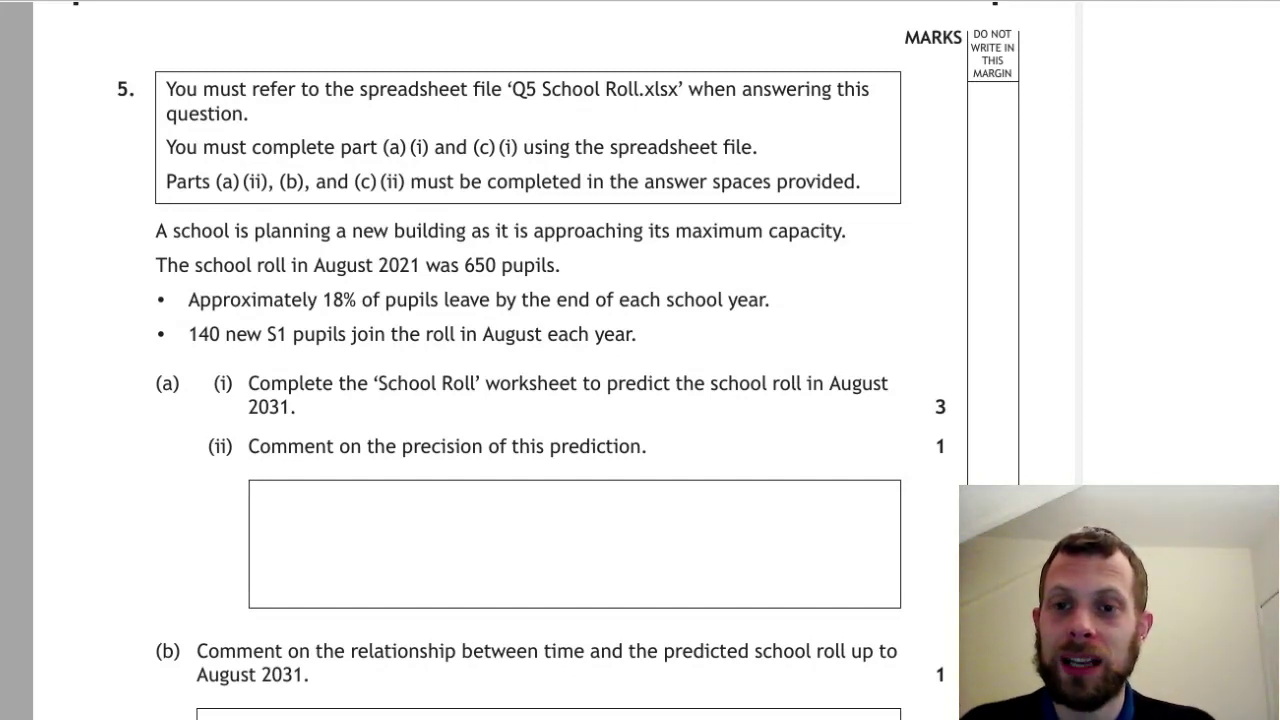
Switch to the School Roll spreadsheet in Excel
{"action": "key", "text": "alt+Tab"}
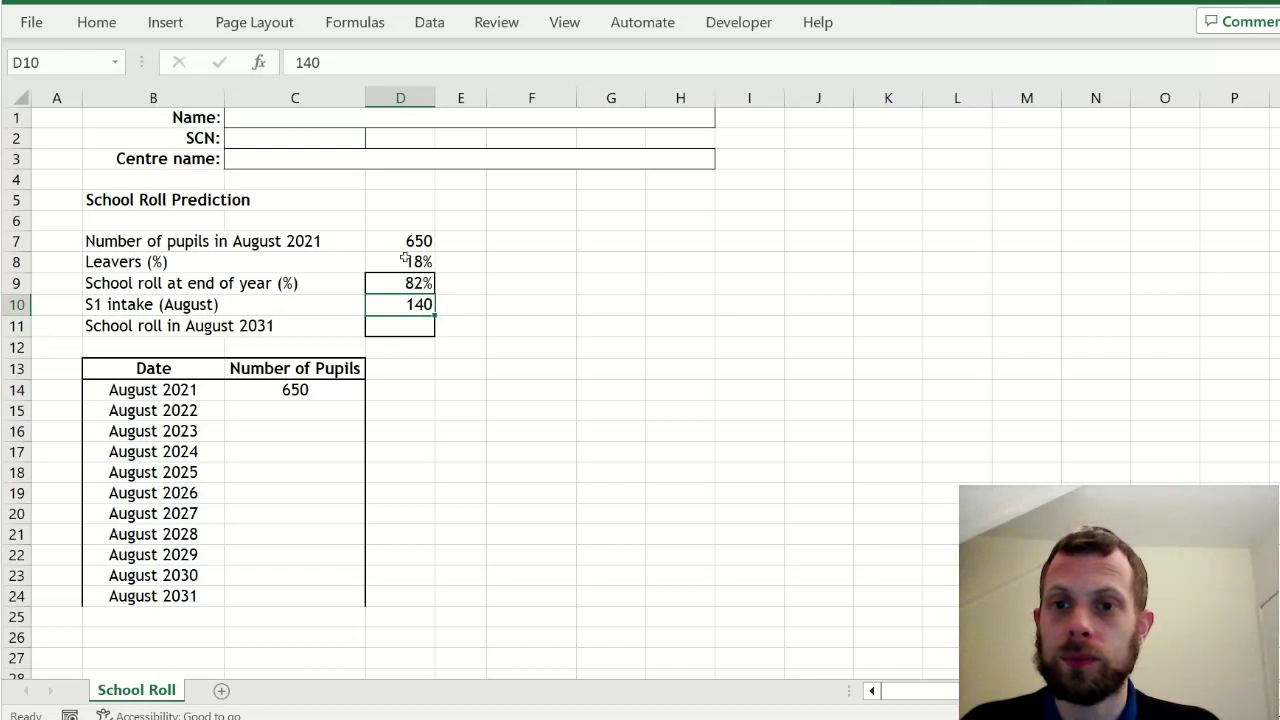
{"action": "key", "text": "Down"}
{"action": "key", "text": "Down"}
{"action": "key", "text": "Down"}
{"action": "key", "text": "Down"}
{"action": "key", "text": "Left"}
{"action": "key", "text": "Down"}
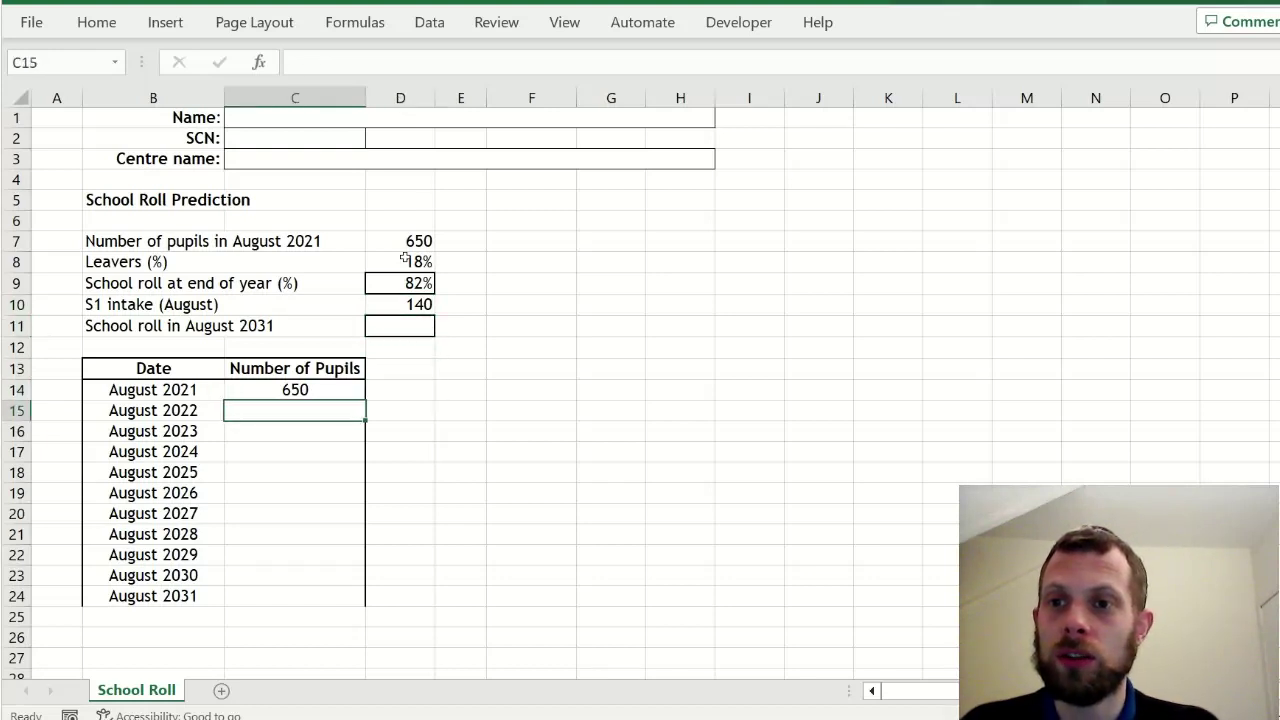
{"action": "type", "text": "="}
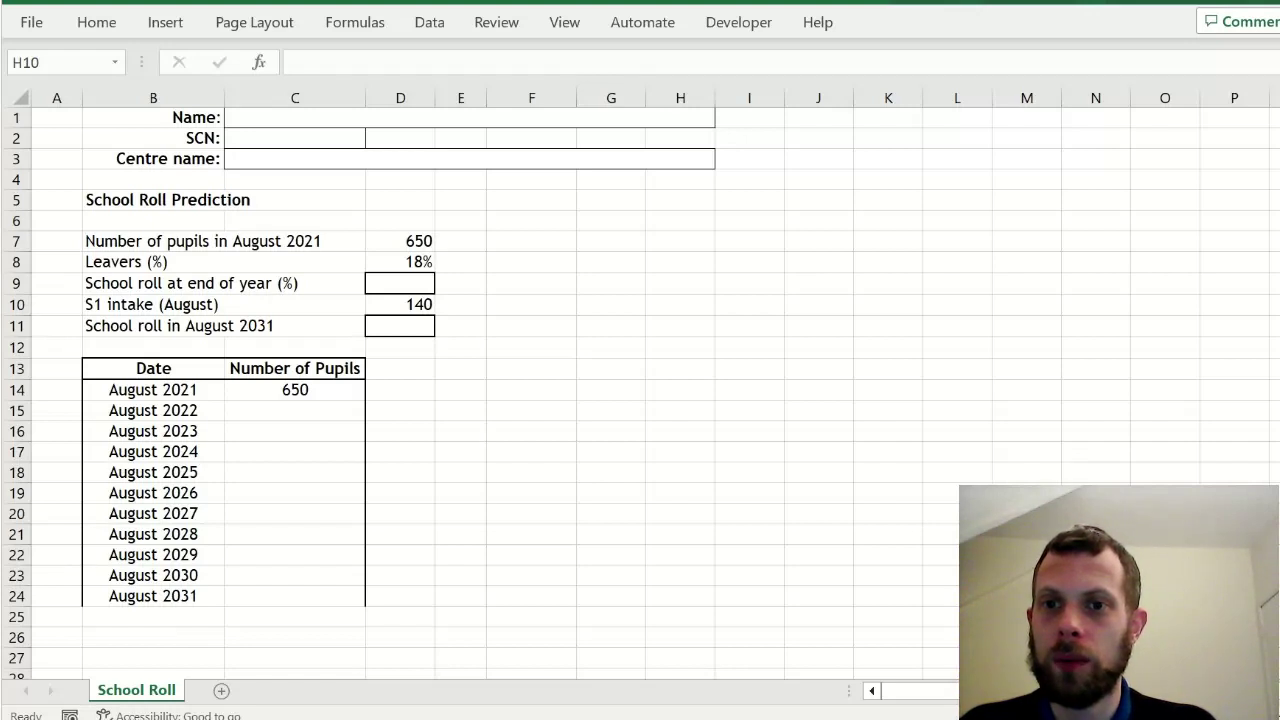
Calculate the school roll at end of year (%) in D9 with the formula =1-D8
{"action": "left_click", "coordinate": [412, 285]}
{"action": "type", "text": "=1-"}
{"action": "left_click", "coordinate": [402, 259]}
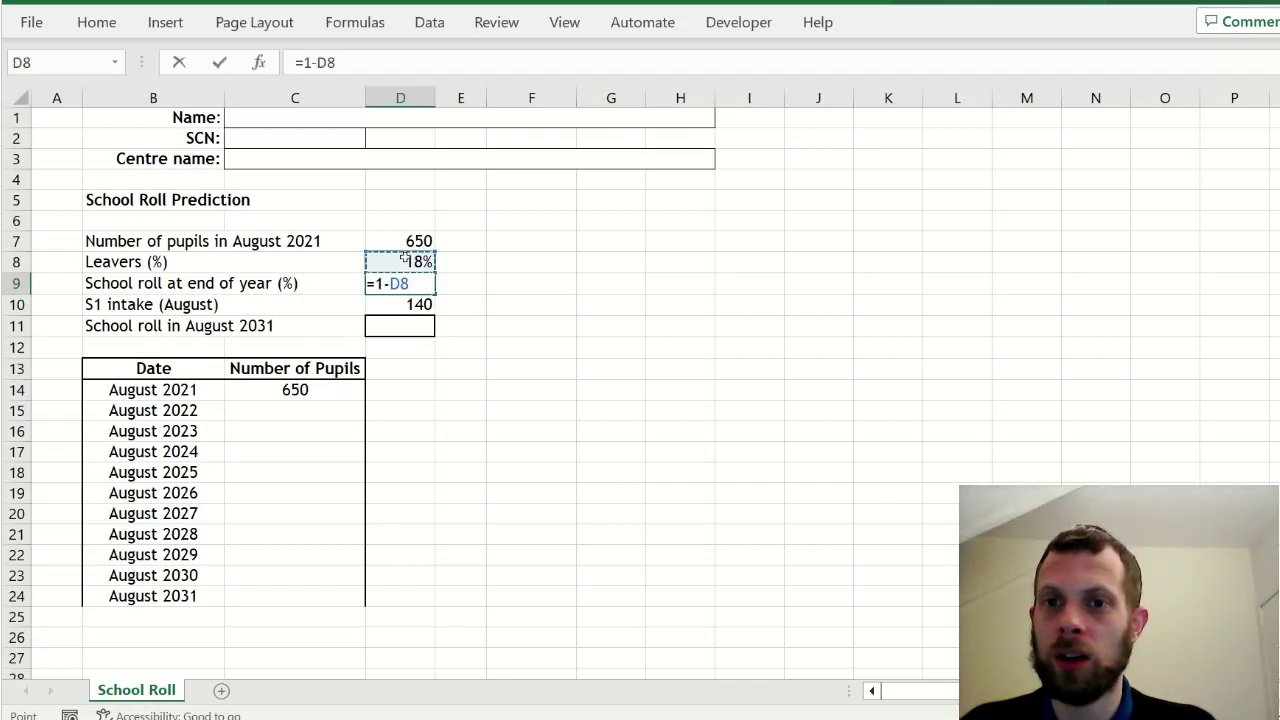
{"action": "key", "text": "Return"}
Enter the August 2022 pupil formula =round(C14*$D$9+$D$10) in C15, with absolute references to the retention rate and S1 intake
{"action": "key", "text": "Down"}
{"action": "key", "text": "Down"}
{"action": "key", "text": "Down"}
{"action": "key", "text": "Down"}
{"action": "key", "text": "Left"}
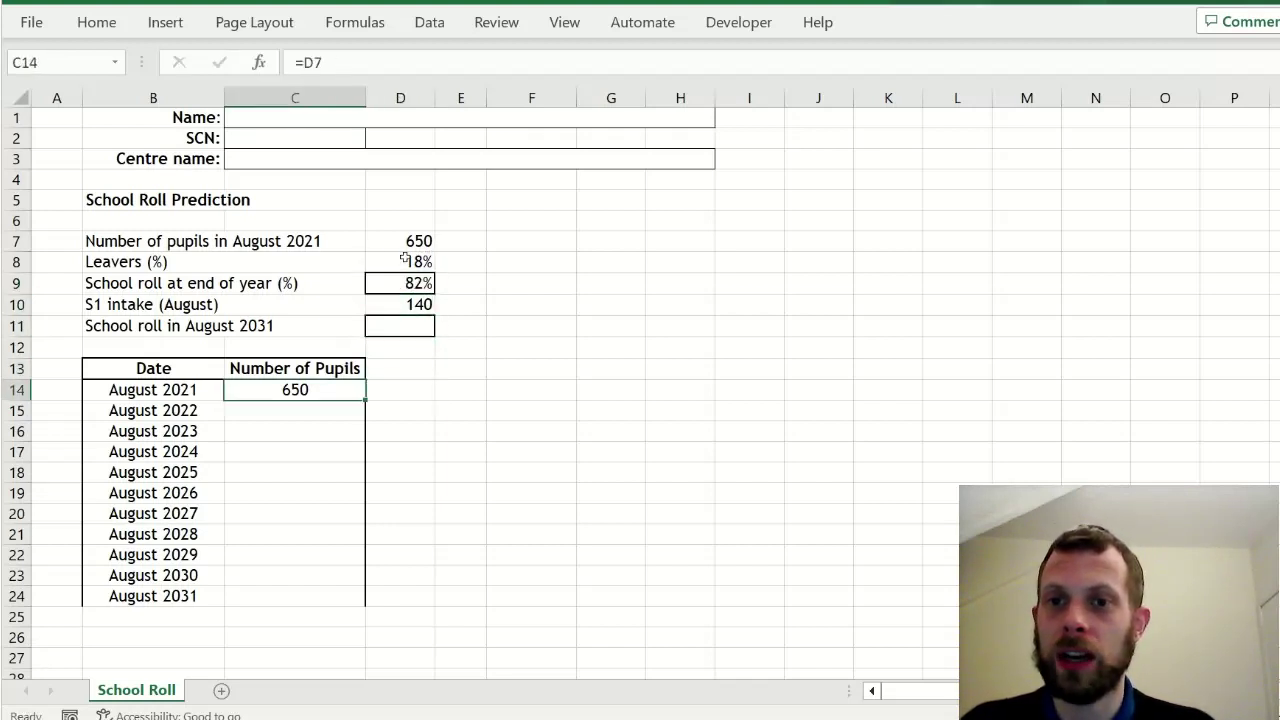
{"action": "key", "text": "Down"}
{"action": "type", "text": "="}
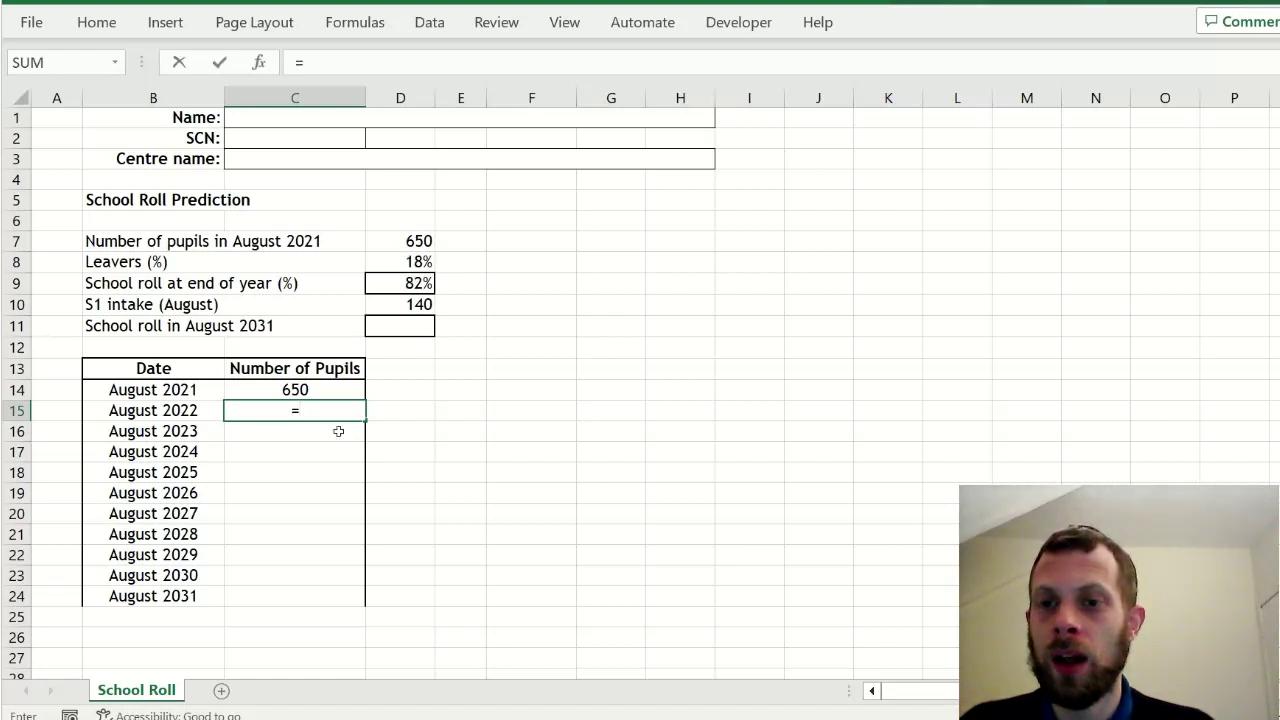
{"action": "type", "text": "round("}
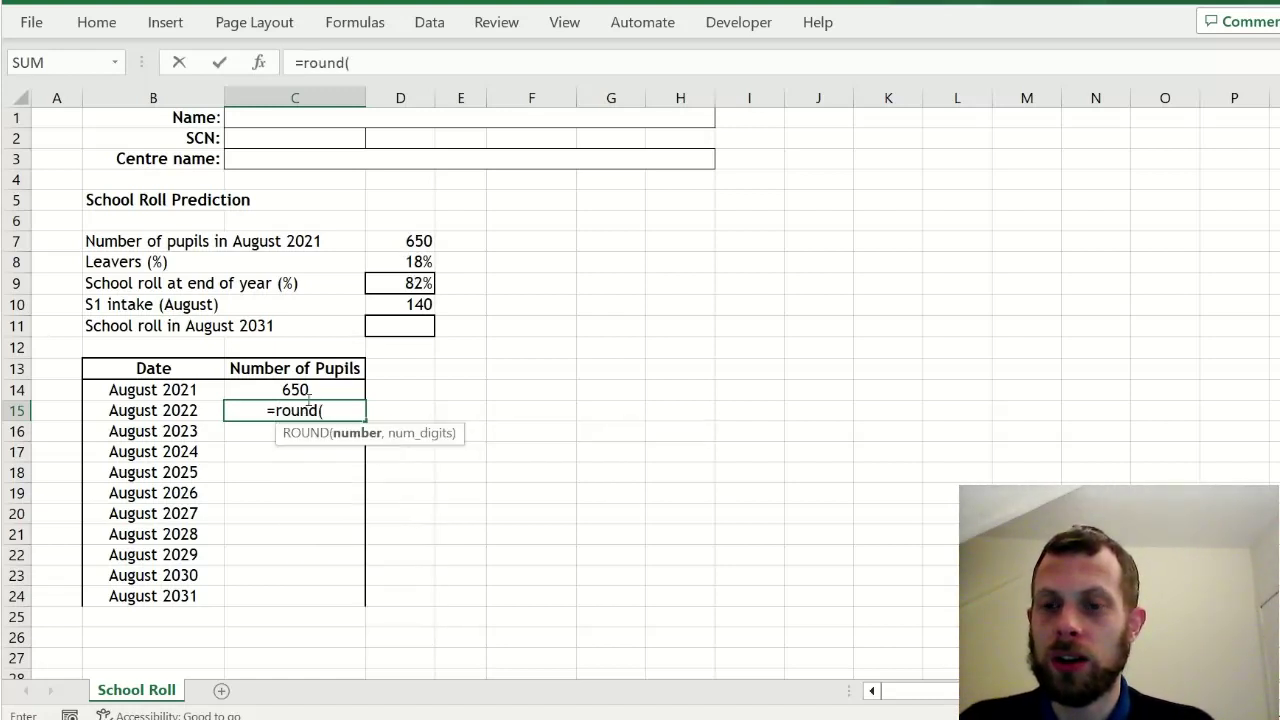
{"action": "left_click", "coordinate": [301, 388]}
{"action": "type", "text": "*"}
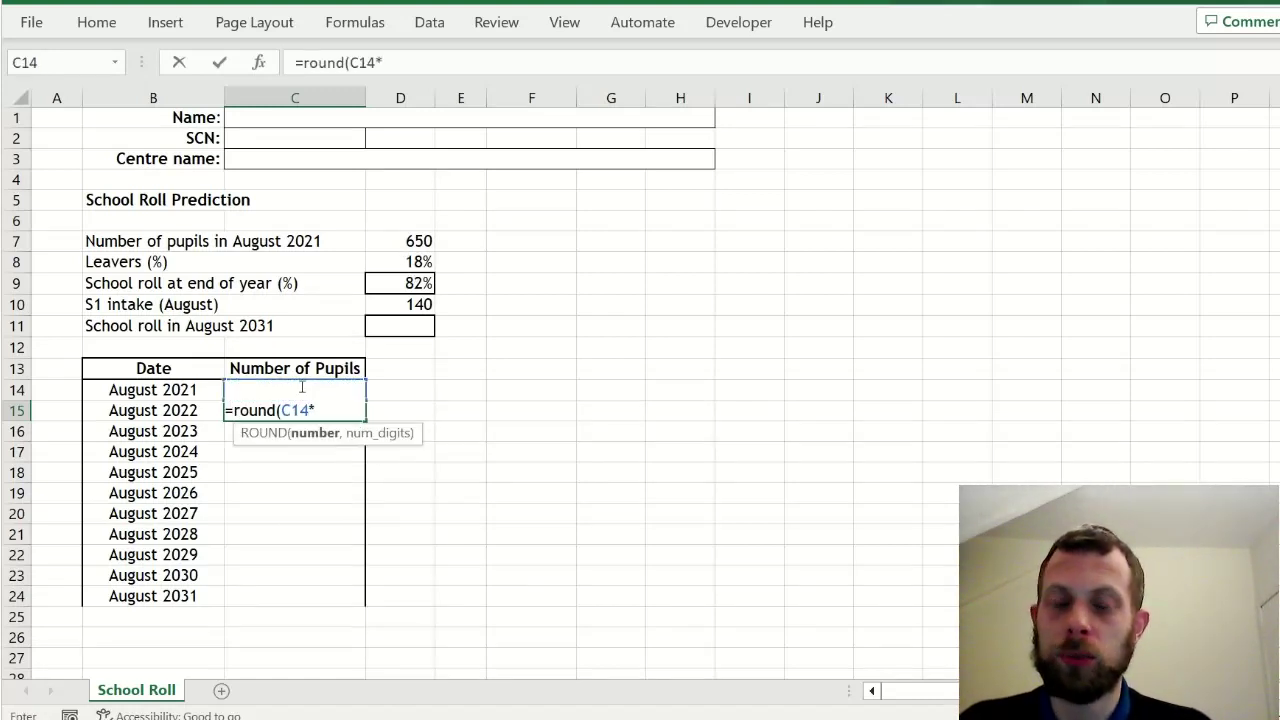
{"action": "left_click", "coordinate": [415, 284]}
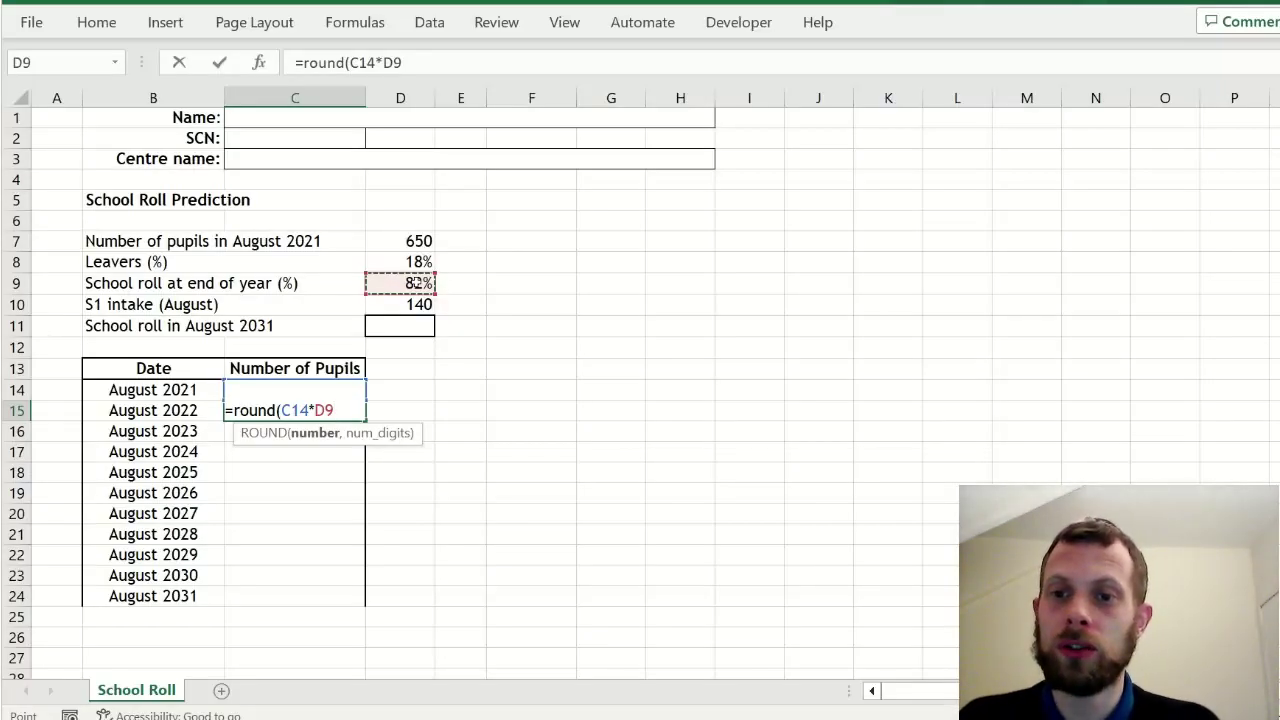
{"action": "key", "text": "F4"}
{"action": "type", "text": "+"}
{"action": "left_click", "coordinate": [415, 303]}
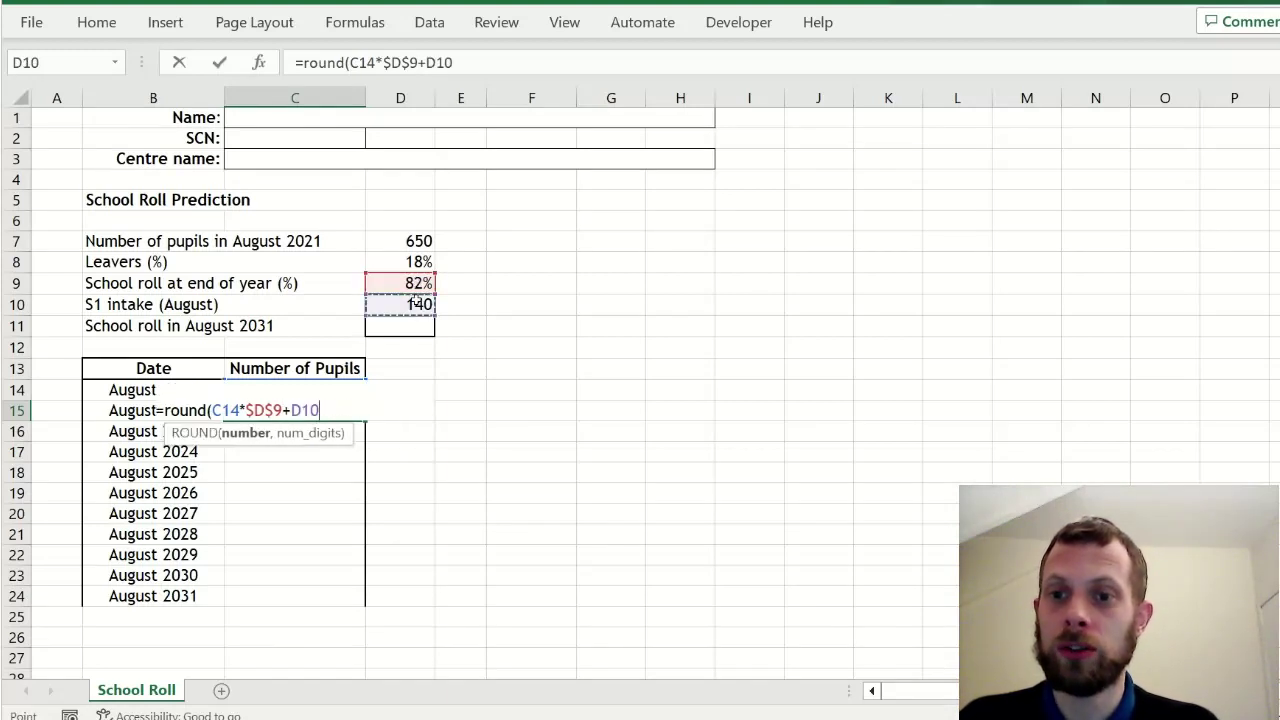
{"action": "key", "text": "F4"}
{"action": "type", "text": ")"}
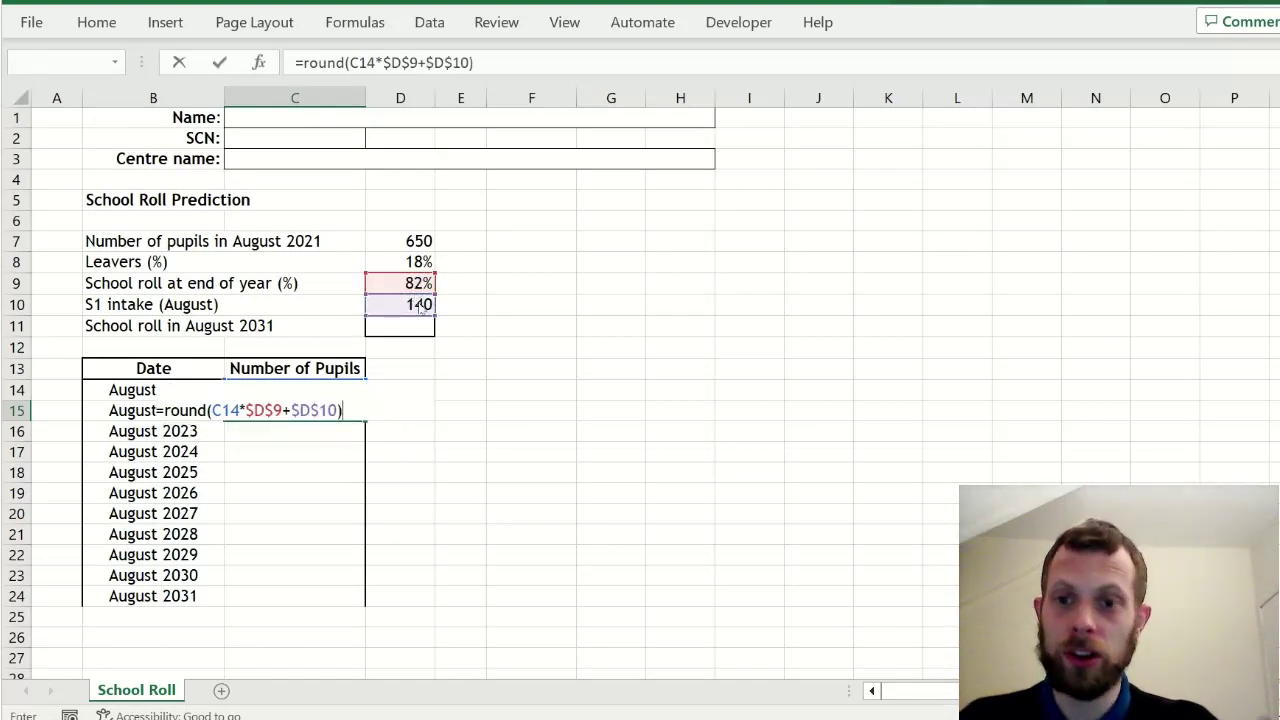
{"action": "key", "text": "Return"}
Complete the August 2022 ROUND formula by adding 0 as its number of digits
{"action": "key", "text": "Return"}
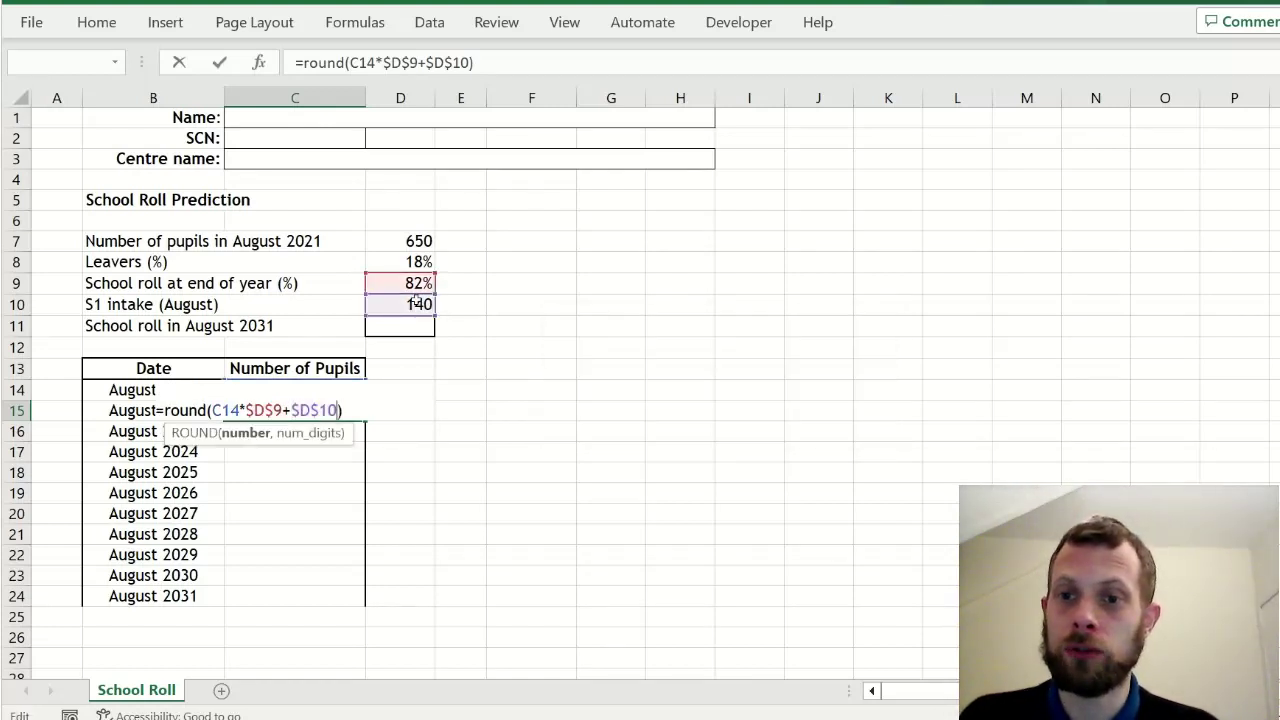
{"action": "type", "text": ",0"}
{"action": "key", "text": "Return"}
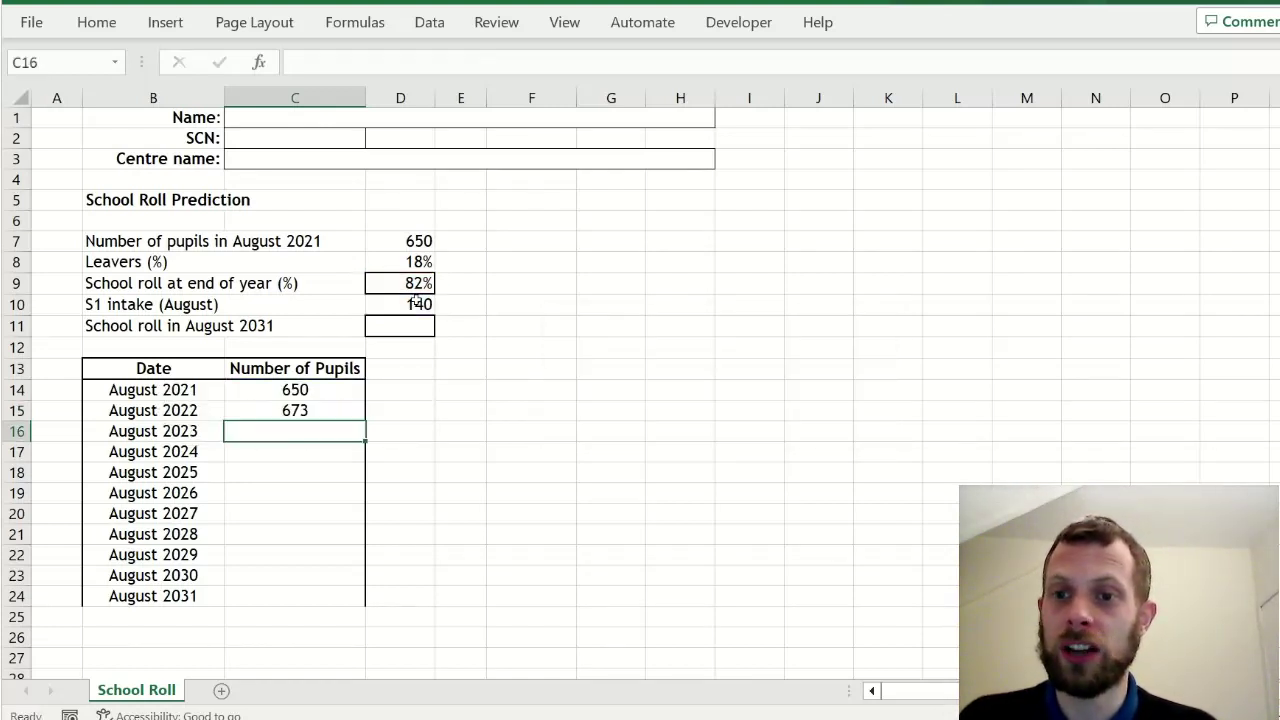
Fill the August 2022 formula down to August 2031 and link the School roll in August 2031 cell, D11, to C24
{"action": "key", "text": "Up"}
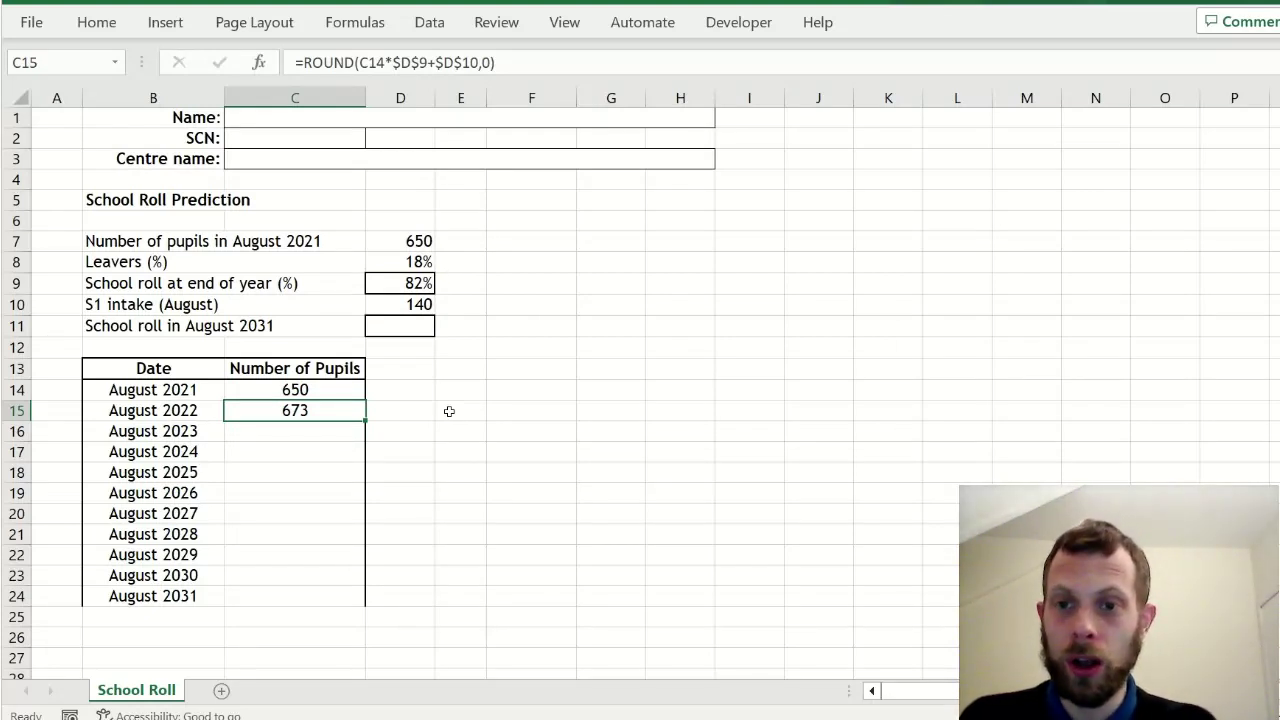
{"action": "double_click", "coordinate": [365, 419]}
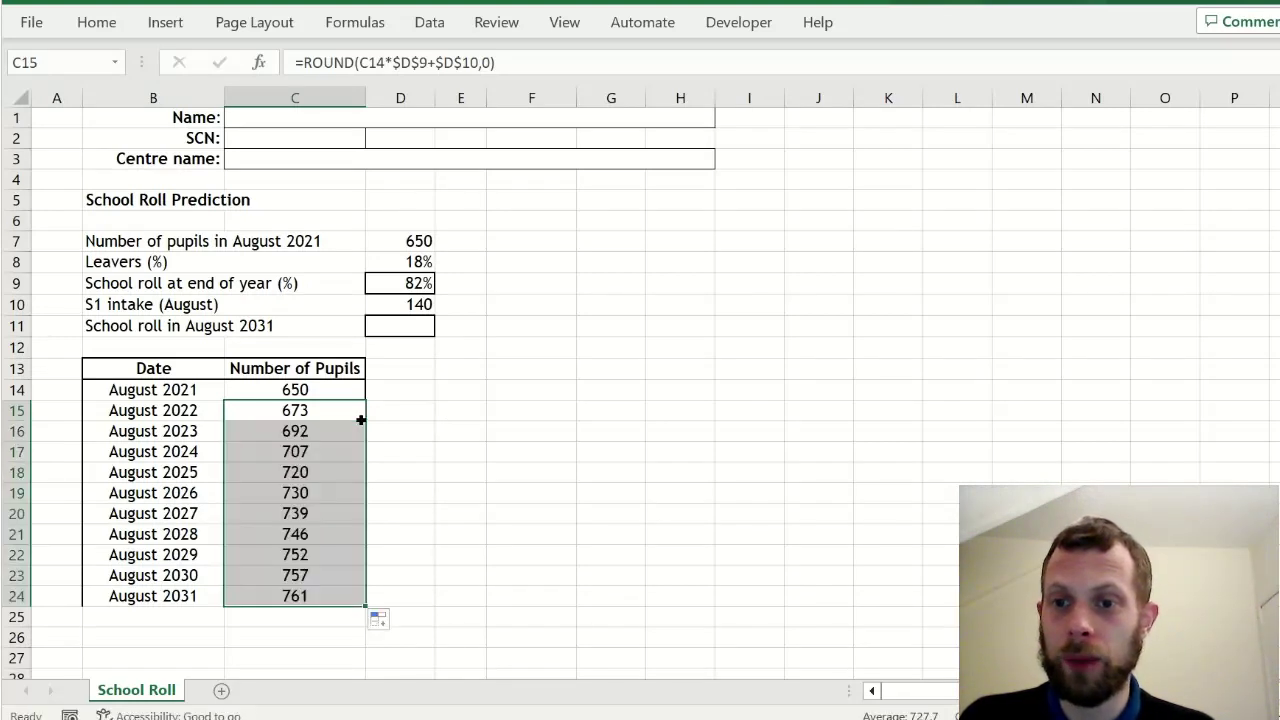
{"action": "left_click", "coordinate": [416, 325]}
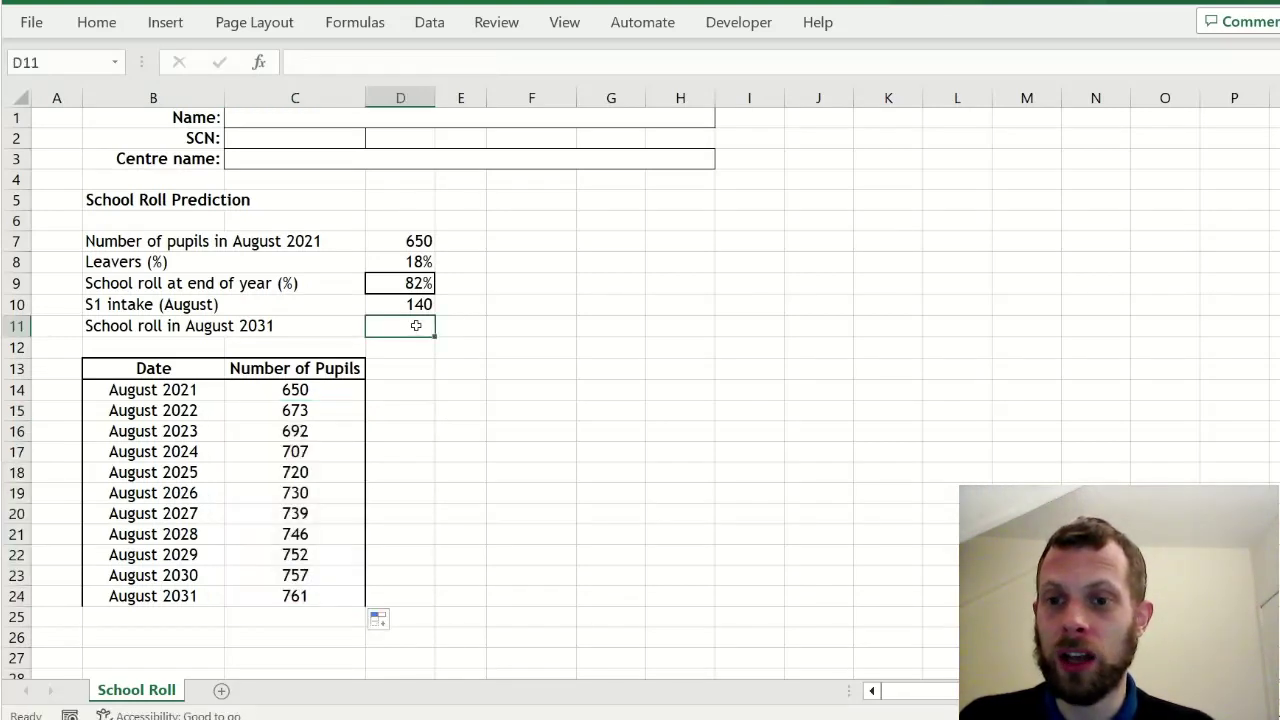
{"action": "type", "text": "="}
{"action": "left_click", "coordinate": [301, 595]}
{"action": "key", "text": "Return"}
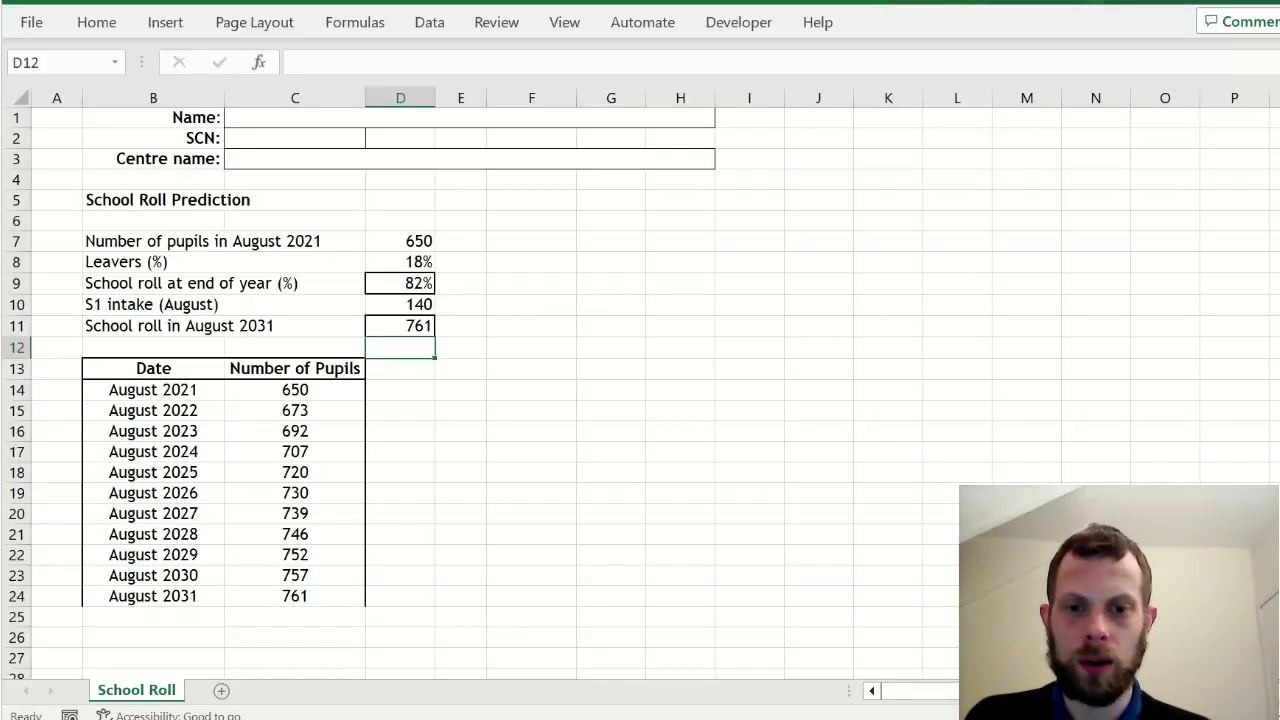
Switch to the question paper and write in the part (a)(ii) answer space about the prediction's precision
{"action": "key", "text": "alt+Tab"}
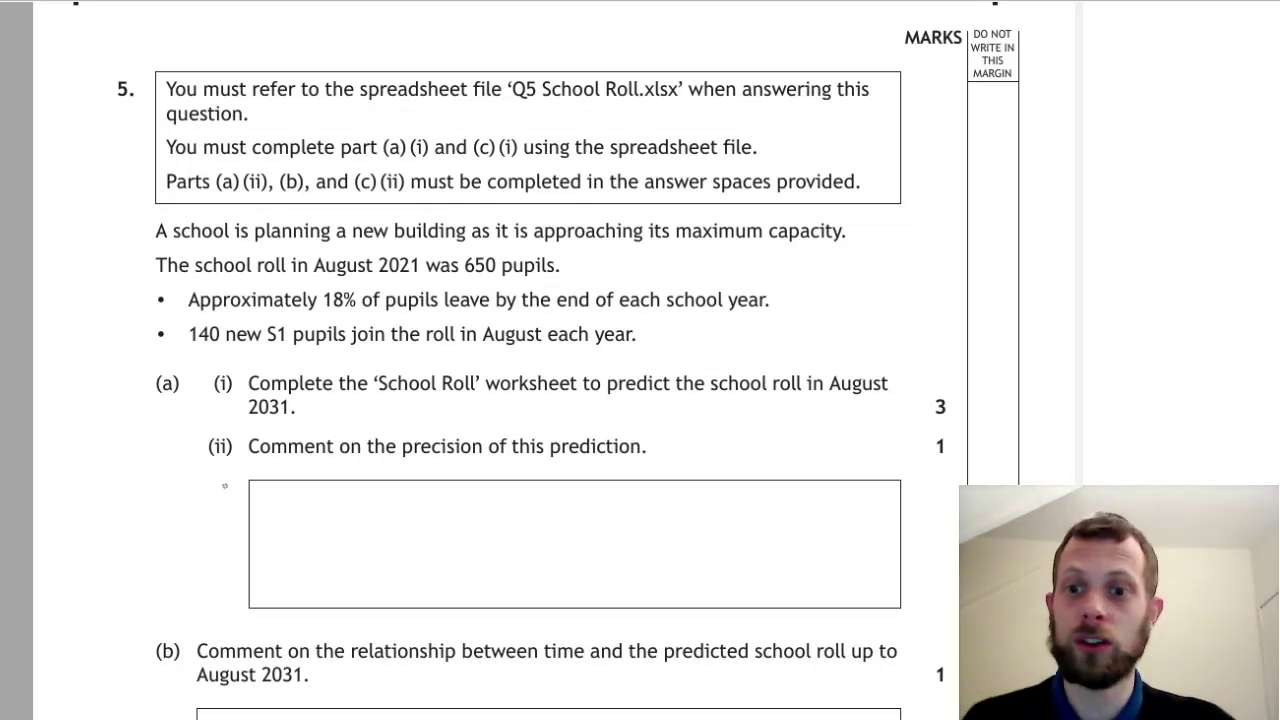
{"action": "mouse_move", "coordinate": [269, 500]}
{"action": "left_mouse_down"}
{"action": "mouse_move", "coordinate": [314, 497]}
{"action": "mouse_move", "coordinate": [283, 526]}
{"action": "mouse_move", "coordinate": [366, 519]}
{"action": "mouse_move", "coordinate": [420, 492]}
{"action": "mouse_move", "coordinate": [551, 512]}
{"action": "left_mouse_up"}
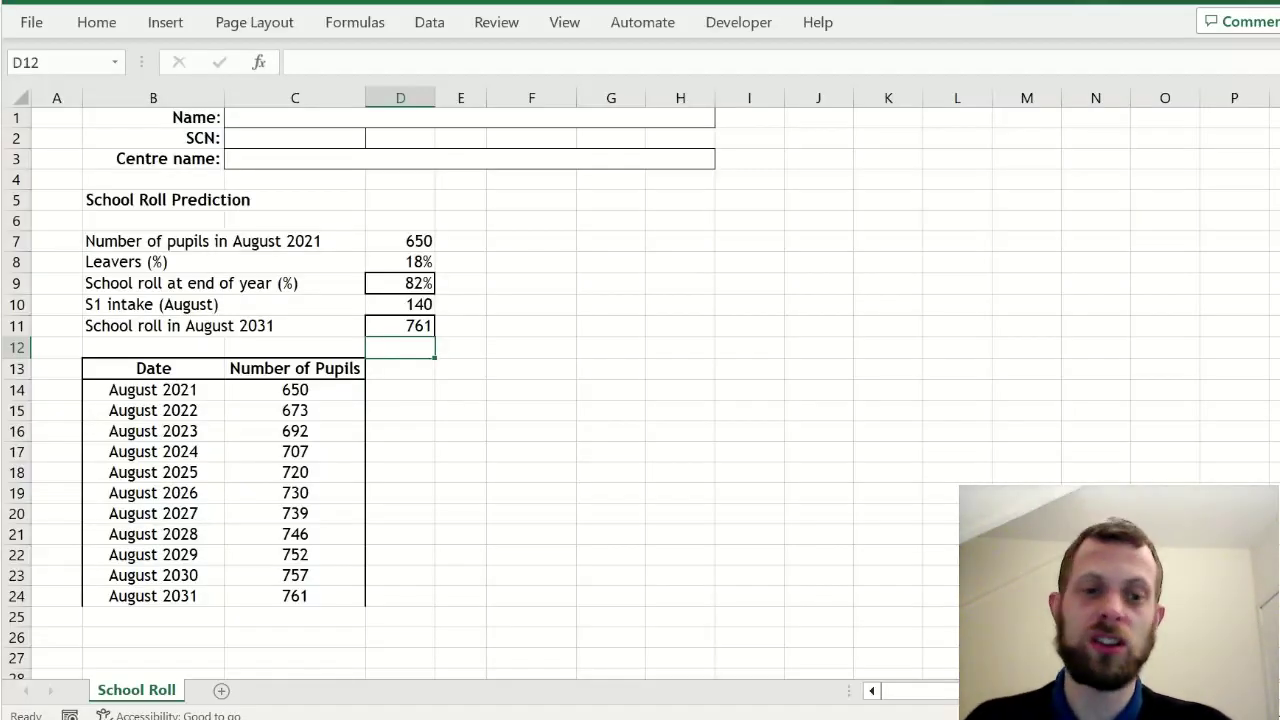
{"action": "key", "text": "alt+Tab"}
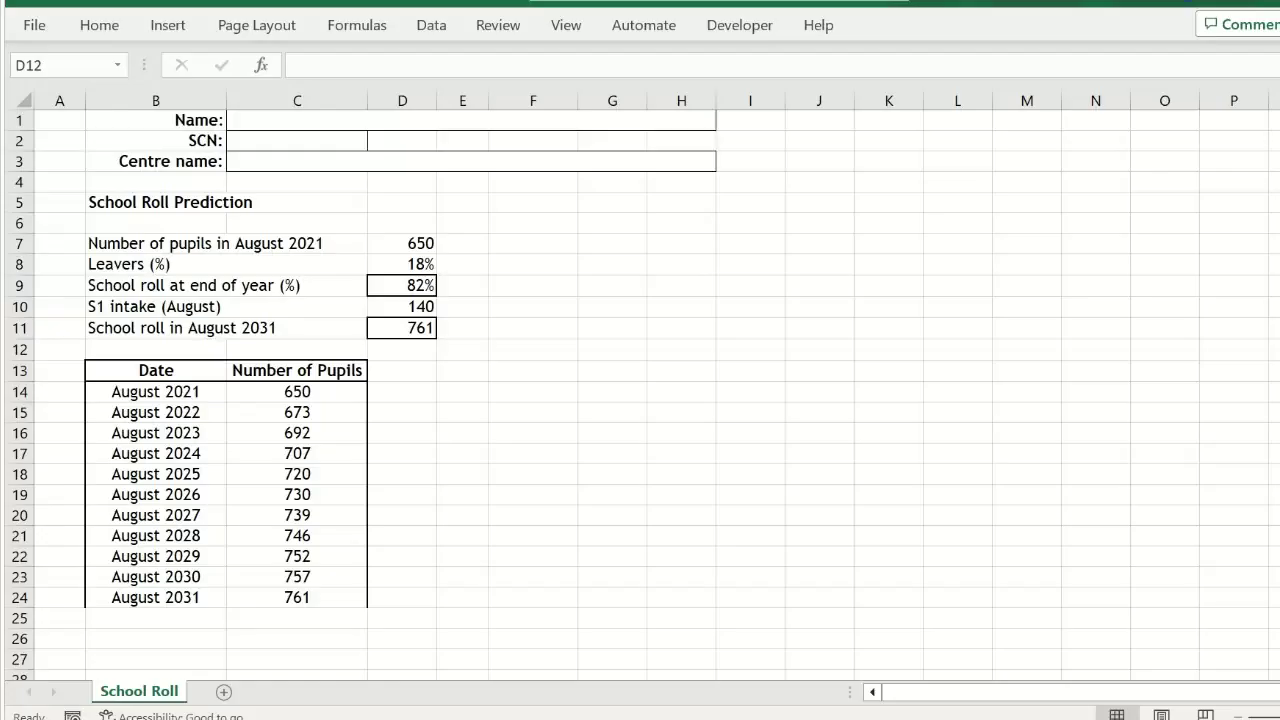
Return to the spreadsheet and extend the Date column down to August 2055
{"action": "key", "text": "alt+Tab"}
{"action": "left_click_drag", "start_coordinate": [164, 522], "coordinate": [214, 649]}
{"action": "left_click", "coordinate": [406, 523]}
{"action": "key", "text": "Page_Up"}
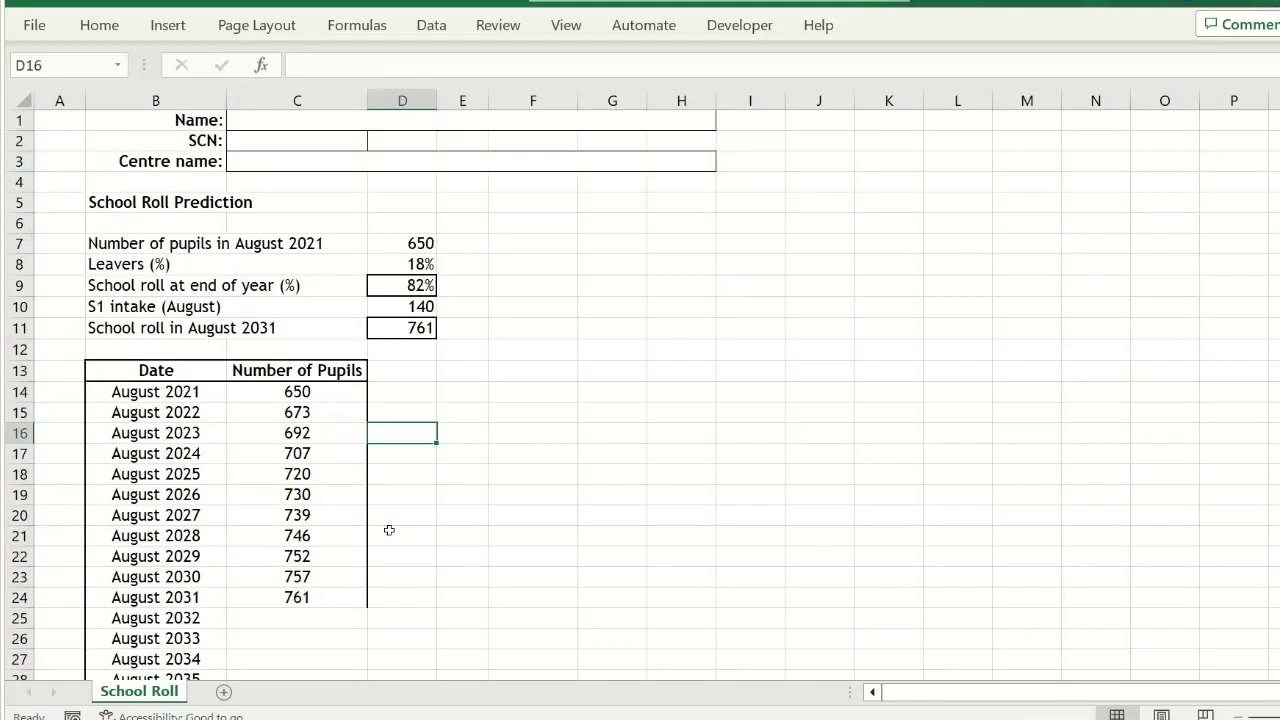
Fill the Number of Pupils formula from August 2031 down to August 2055
{"action": "left_click", "coordinate": [313, 594]}
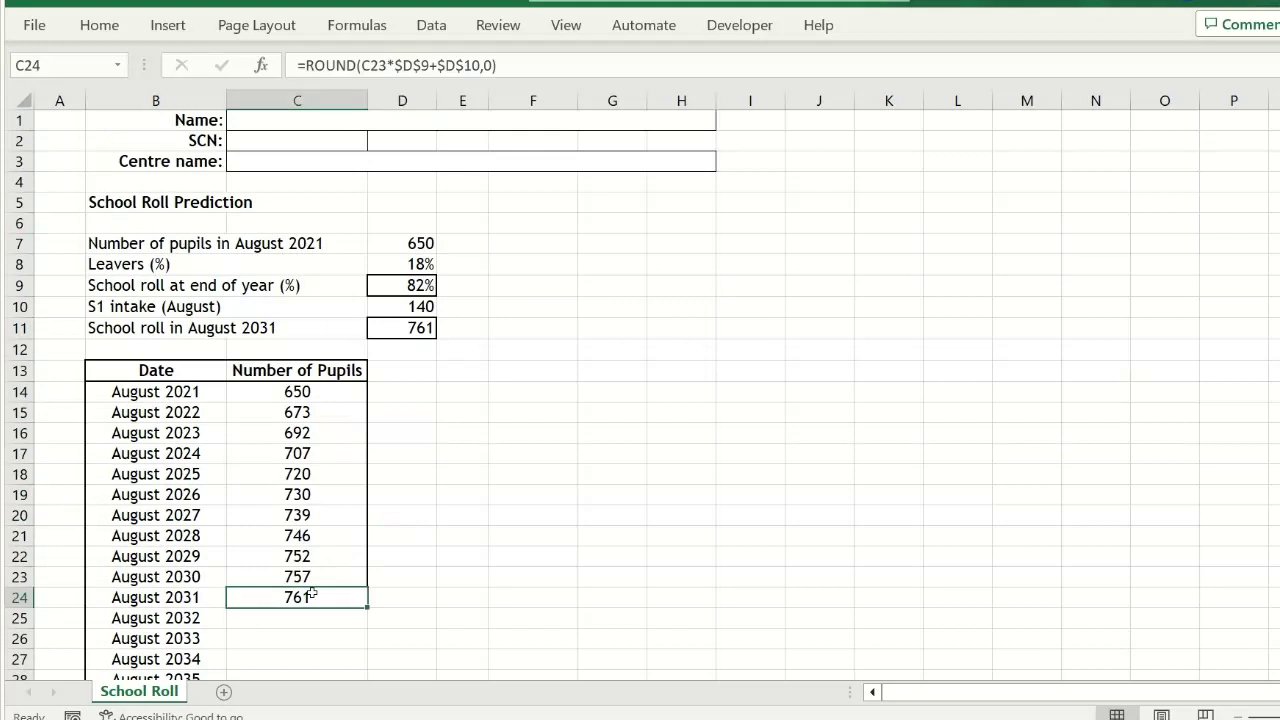
{"action": "double_click", "coordinate": [365, 607]}
{"action": "left_click", "coordinate": [460, 602]}
{"action": "key", "text": "Page_Down"}
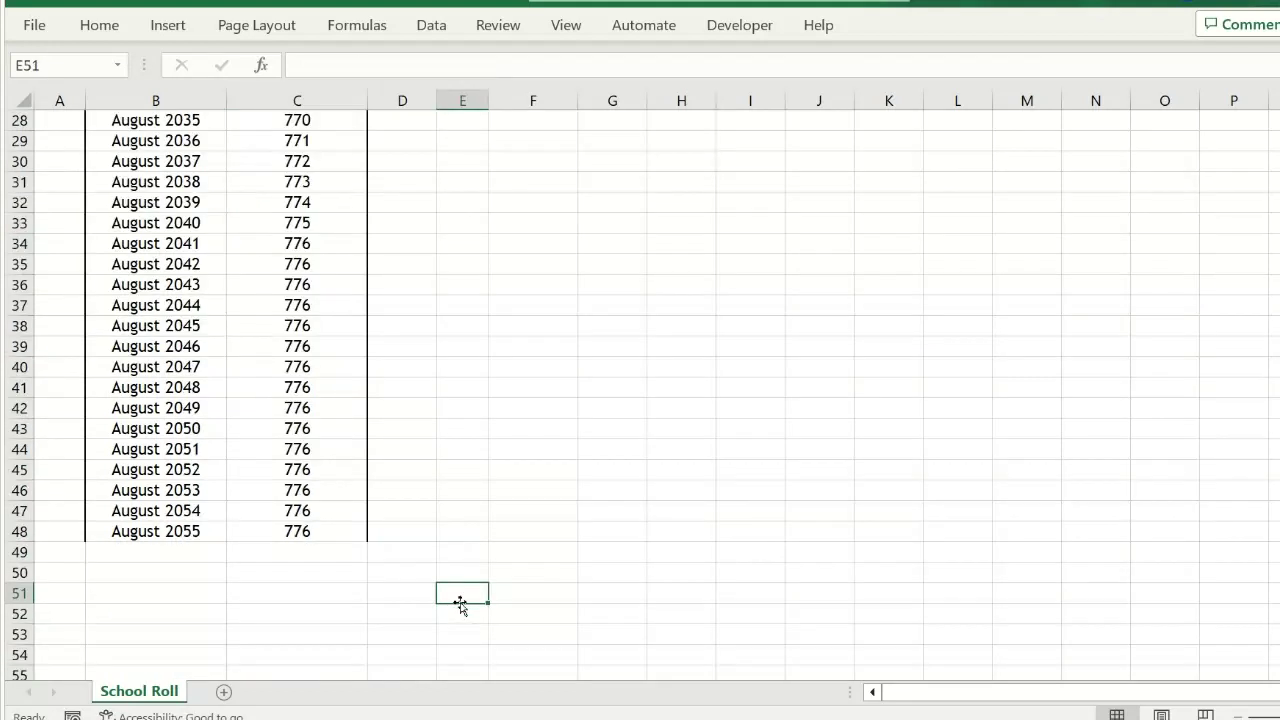
Insert a scatter chart with straight lines and markers from the Date and Number of Pupils table, B13:C48
{"action": "key", "text": "Up"}
{"action": "key", "text": "Up"}
{"action": "key", "text": "Up"}
{"action": "key", "text": "Up"}
{"action": "key", "text": "Up"}
{"action": "key", "text": "Up"}
{"action": "key", "text": "Up"}
{"action": "key", "text": "Up"}
{"action": "key", "text": "Up"}
{"action": "key", "text": "Up"}
{"action": "key", "text": "Up"}
{"action": "key", "text": "Up"}
{"action": "key", "text": "Up"}
{"action": "key", "text": "Up"}
{"action": "key", "text": "Up"}
{"action": "key", "text": "Up"}
{"action": "key", "text": "Up"}
{"action": "key", "text": "Up"}
{"action": "key", "text": "Up"}
{"action": "key", "text": "Up"}
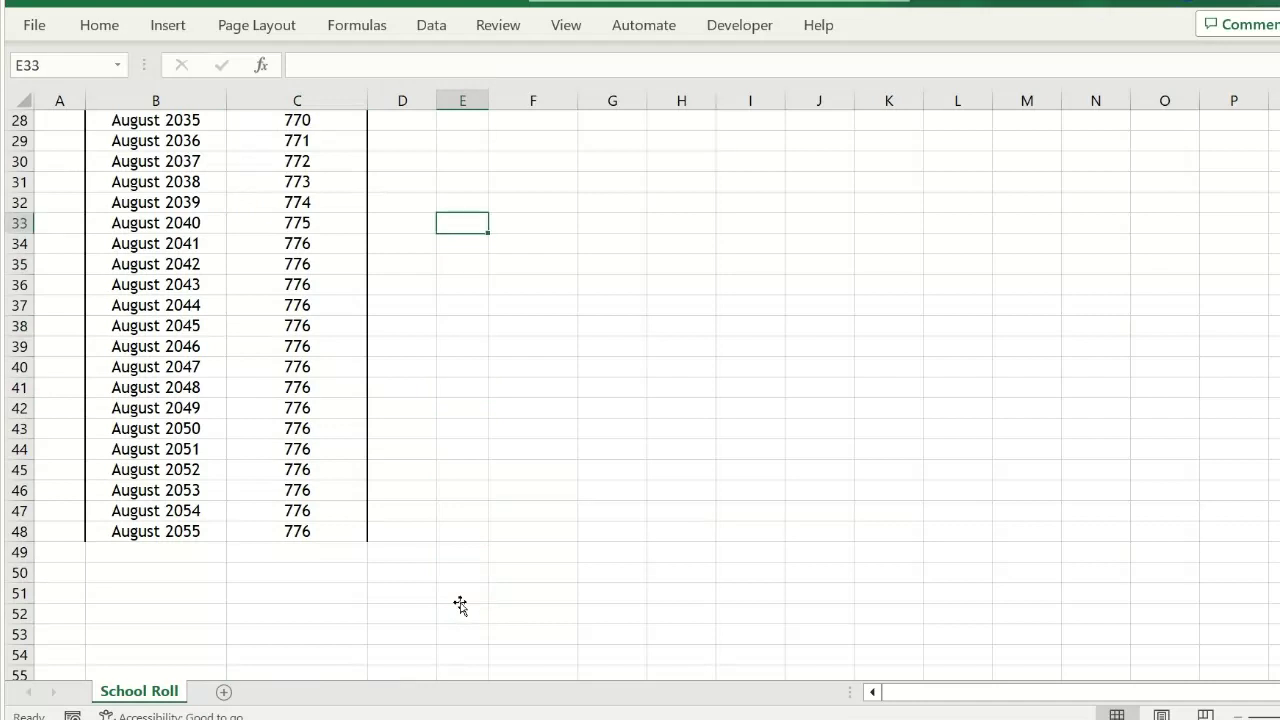
{"action": "key", "text": "Up"}
{"action": "key", "text": "Up"}
{"action": "key", "text": "Up"}
{"action": "key", "text": "Up"}
{"action": "key", "text": "Up"}
{"action": "key", "text": "Up"}
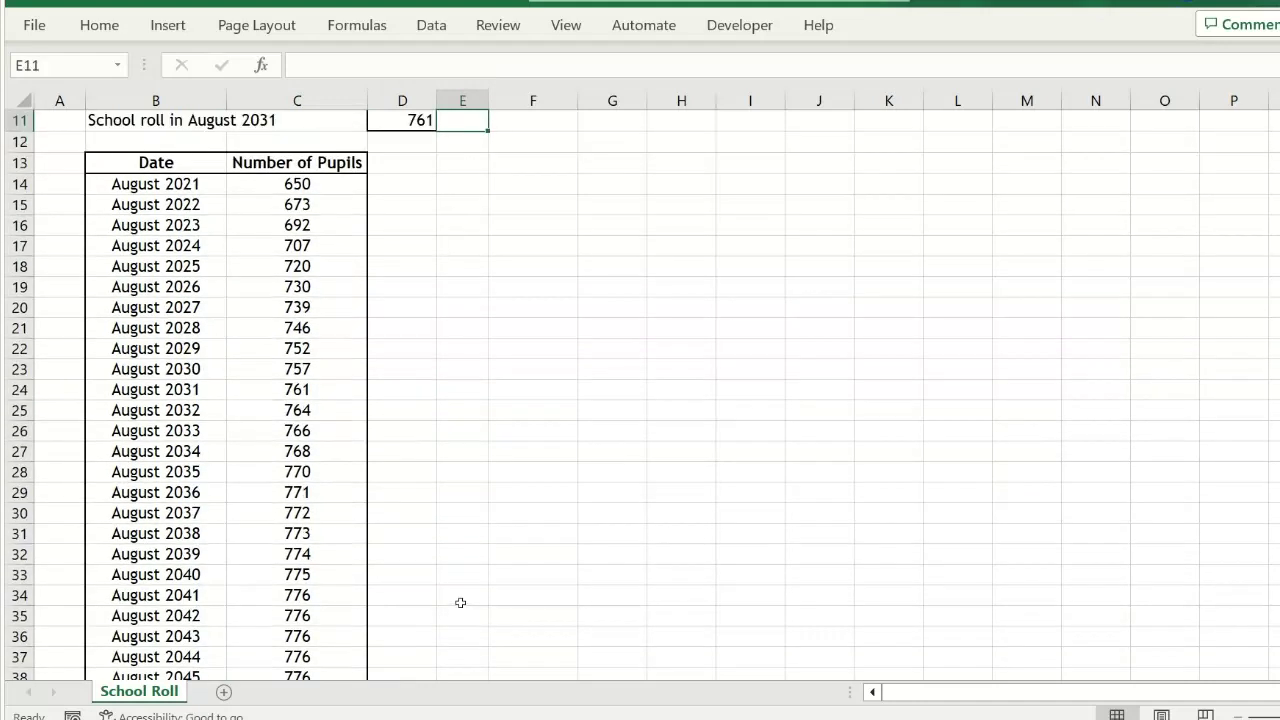
{"action": "key", "text": "Left"}
{"action": "key", "text": "Down"}
{"action": "key", "text": "Left"}
{"action": "key", "text": "Left"}
{"action": "key", "text": "Down"}
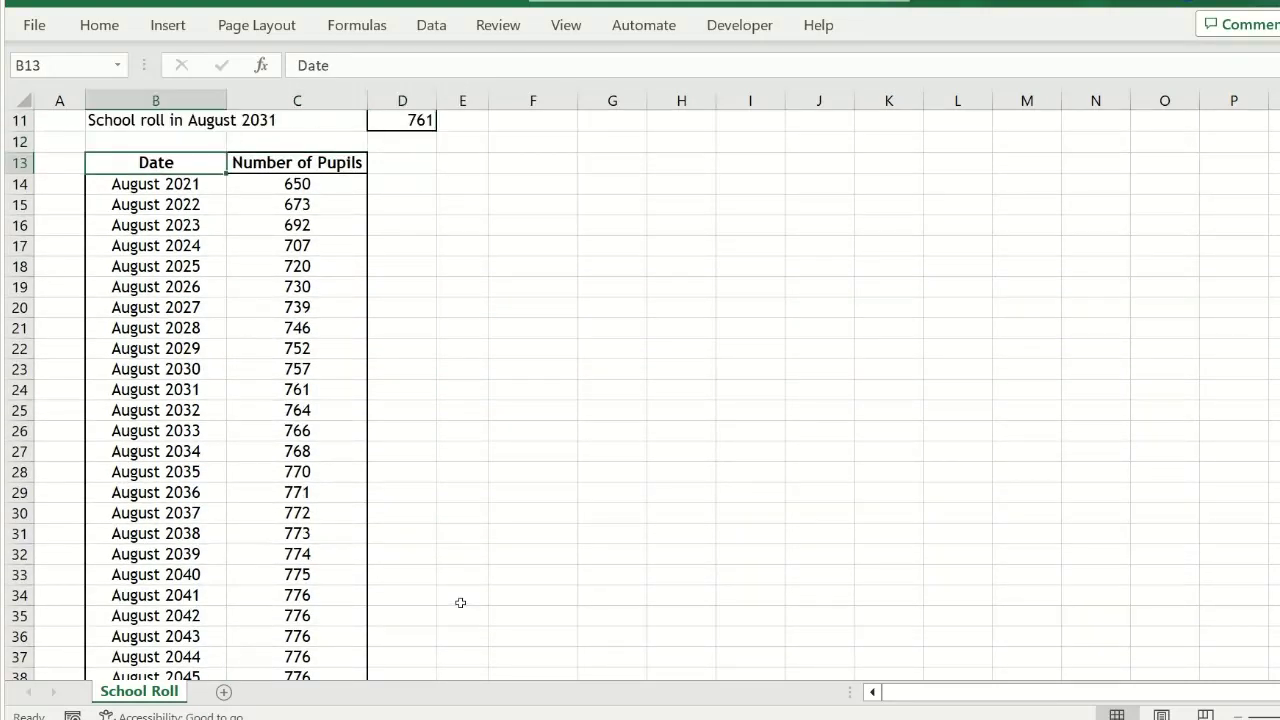
{"action": "key", "text": "shift+Right"}
{"action": "key", "text": "ctrl+shift+Down"}
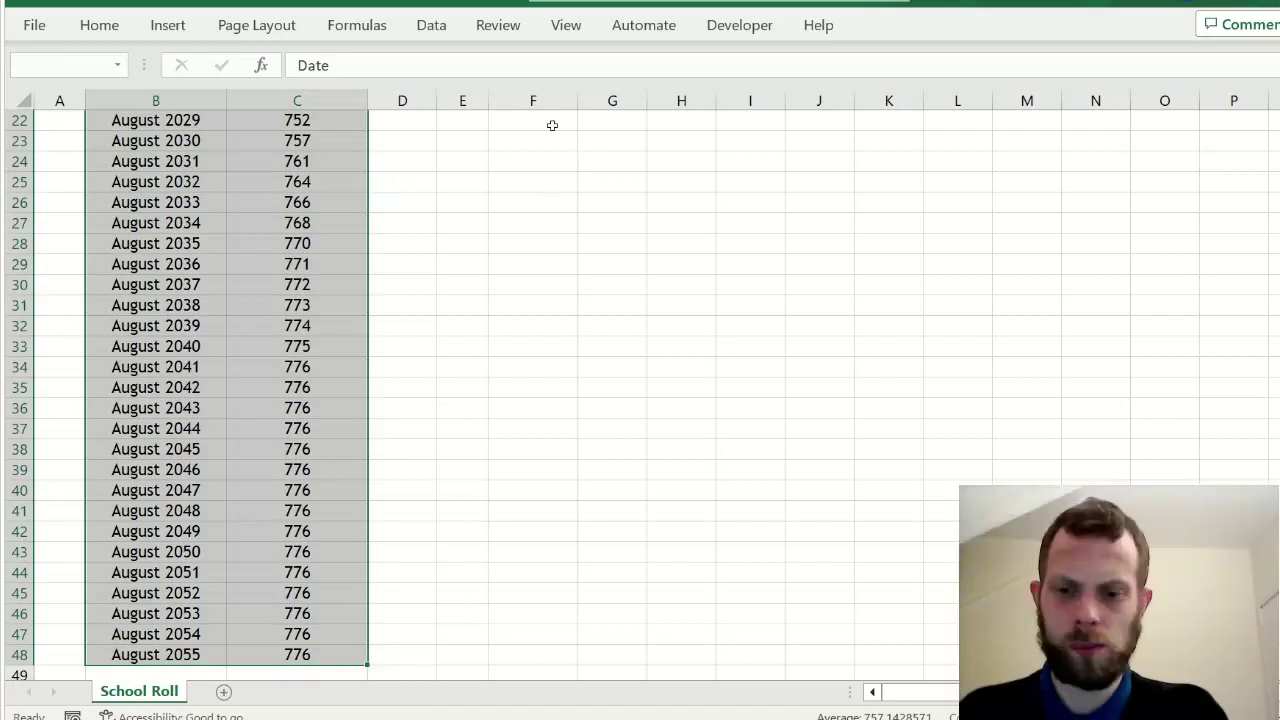
{"action": "left_click", "coordinate": [168, 25]}
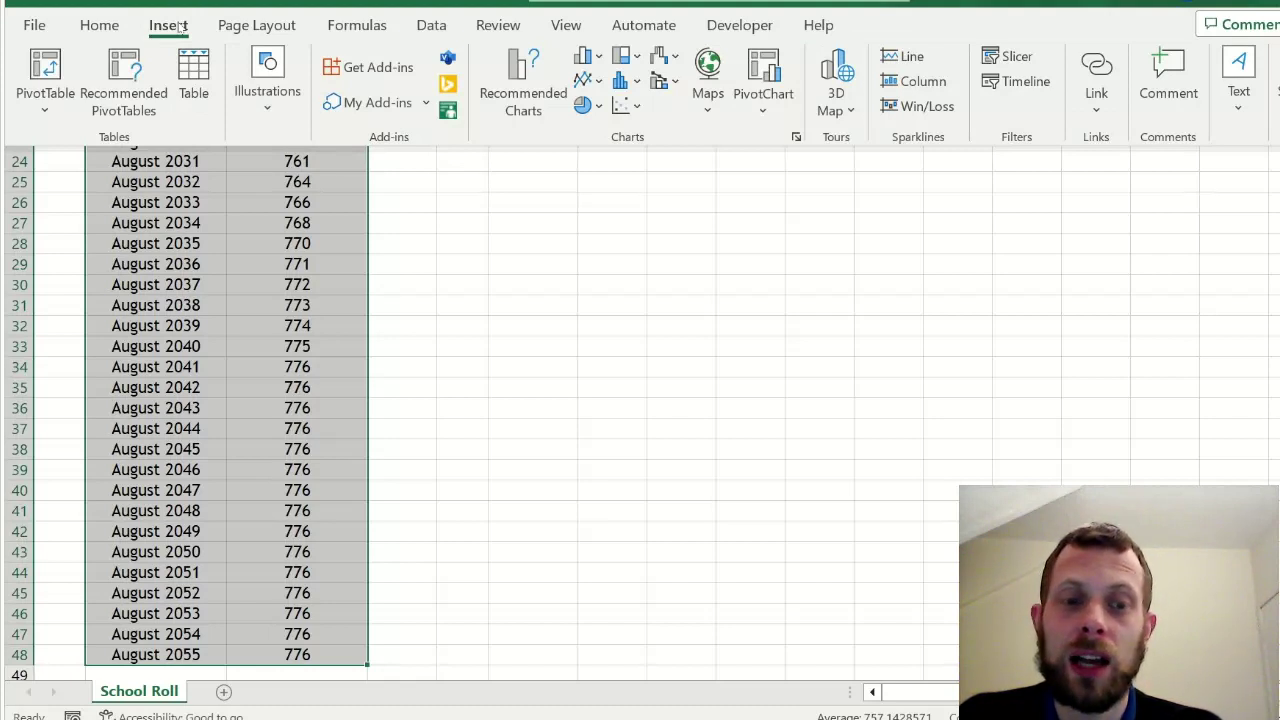
{"action": "left_click", "coordinate": [622, 106]}
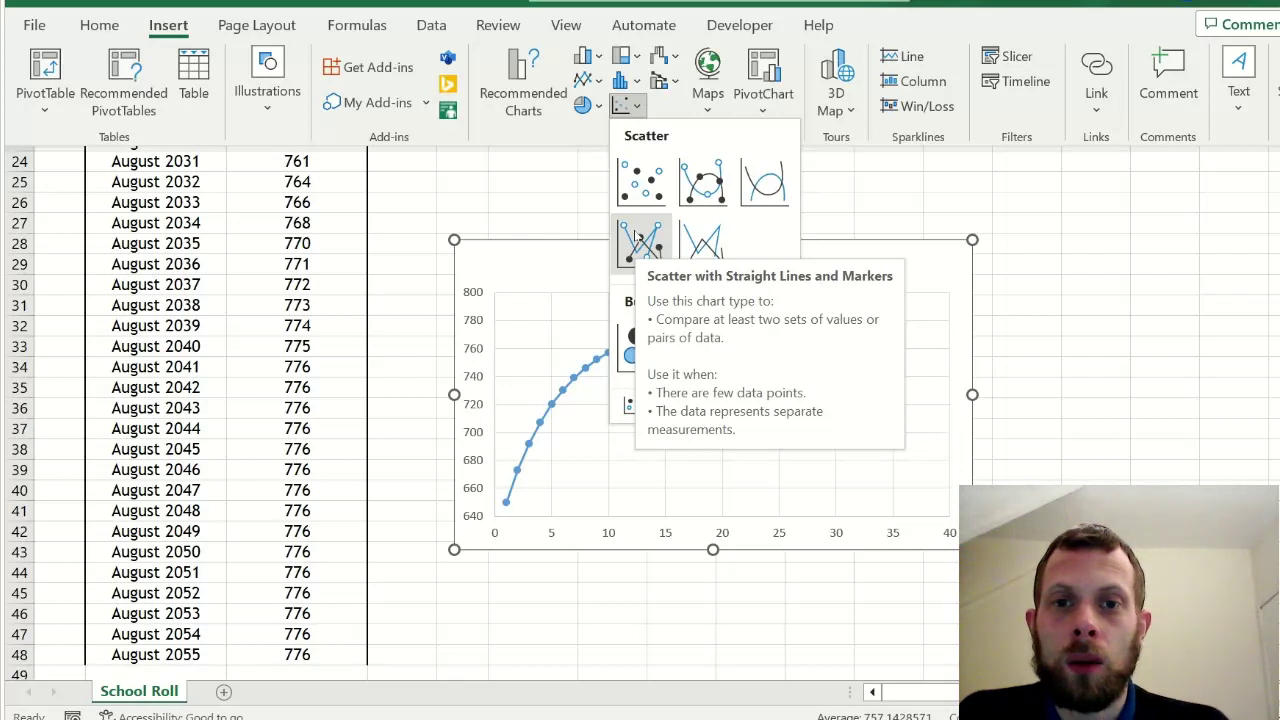
{"action": "left_click", "coordinate": [636, 235]}
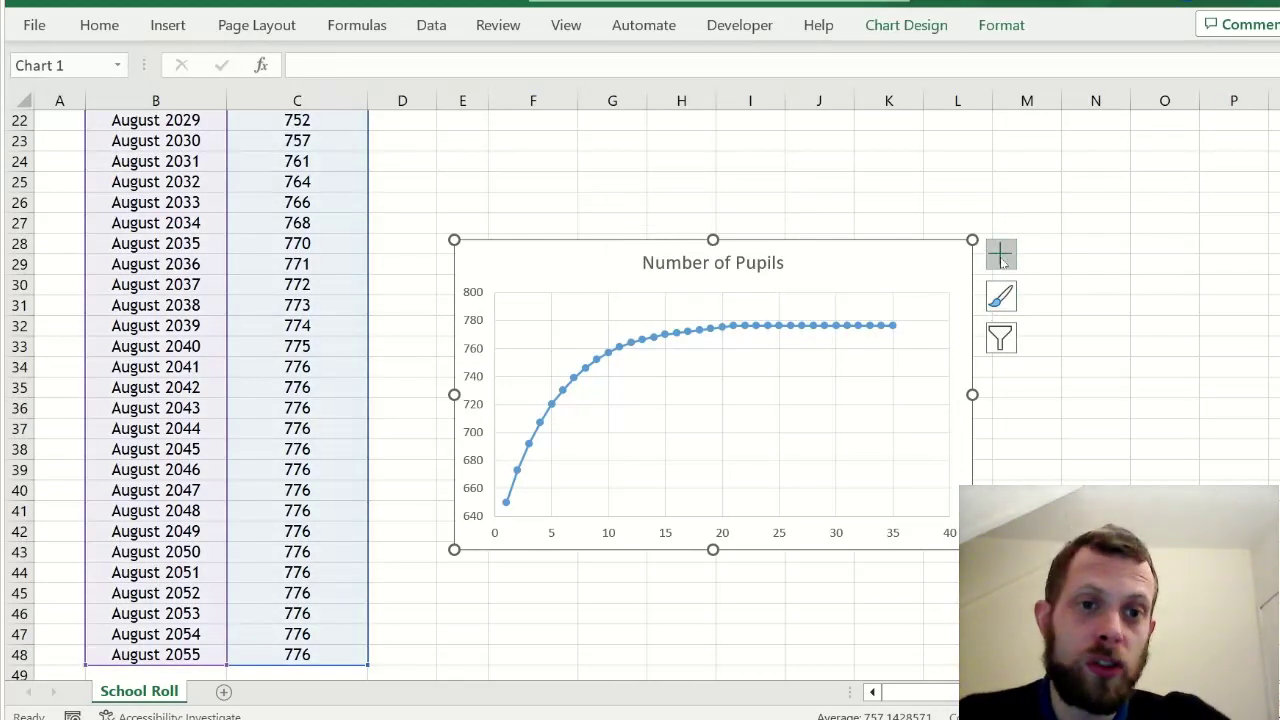
Add axis titles to the chart and name the vertical axis "Number of pupils"
{"action": "left_click", "coordinate": [1003, 259]}
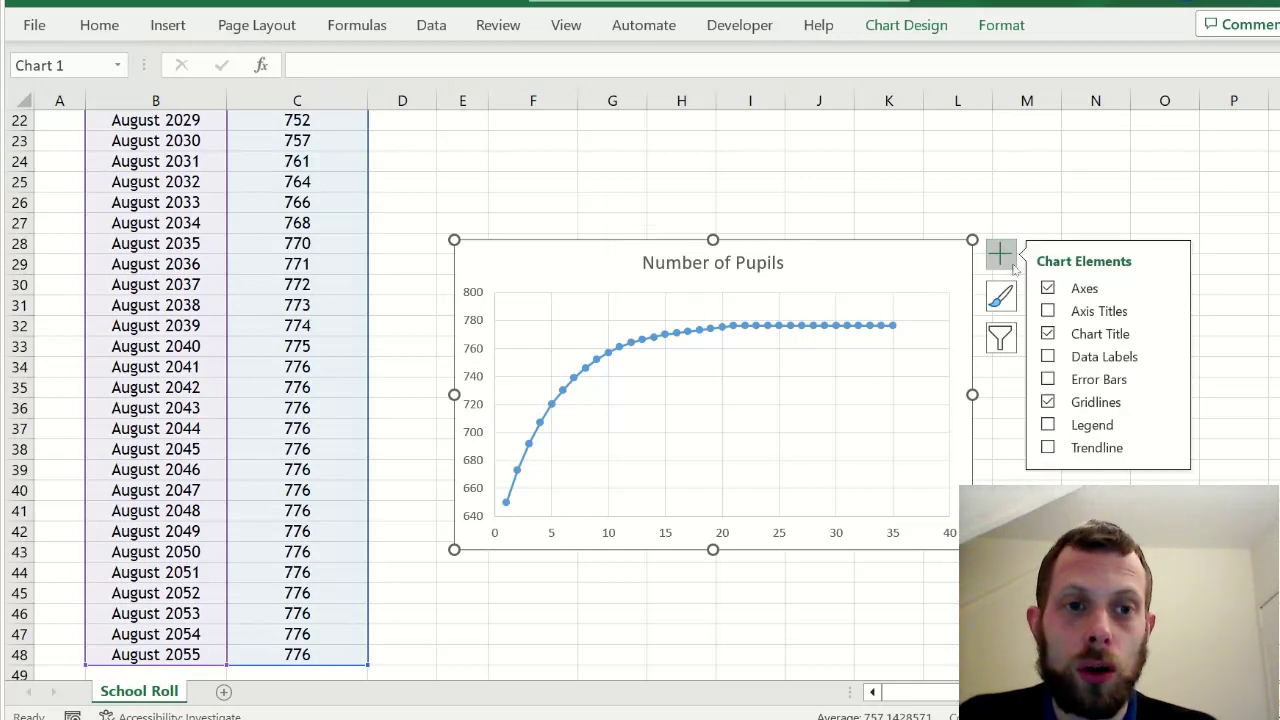
{"action": "left_click", "coordinate": [1048, 311]}
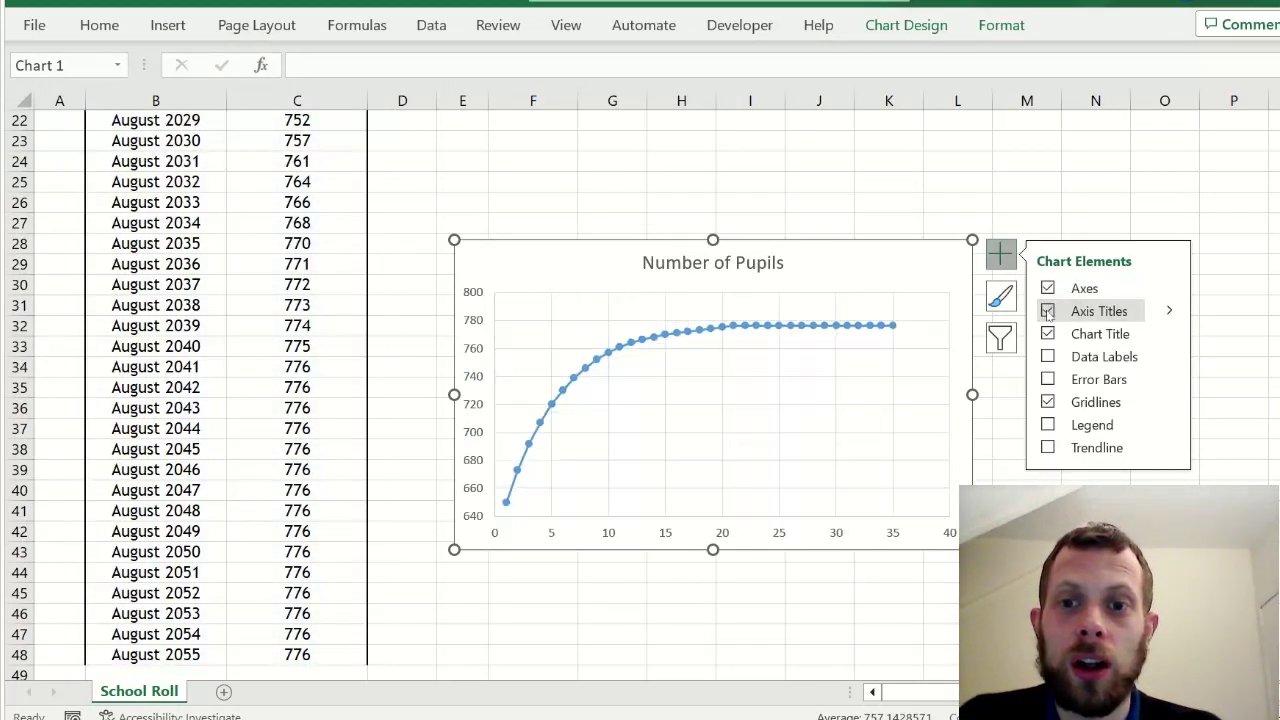
{"action": "left_click", "coordinate": [481, 384]}
{"action": "triple_click", "coordinate": [481, 384]}
{"action": "type", "text": "Number"}
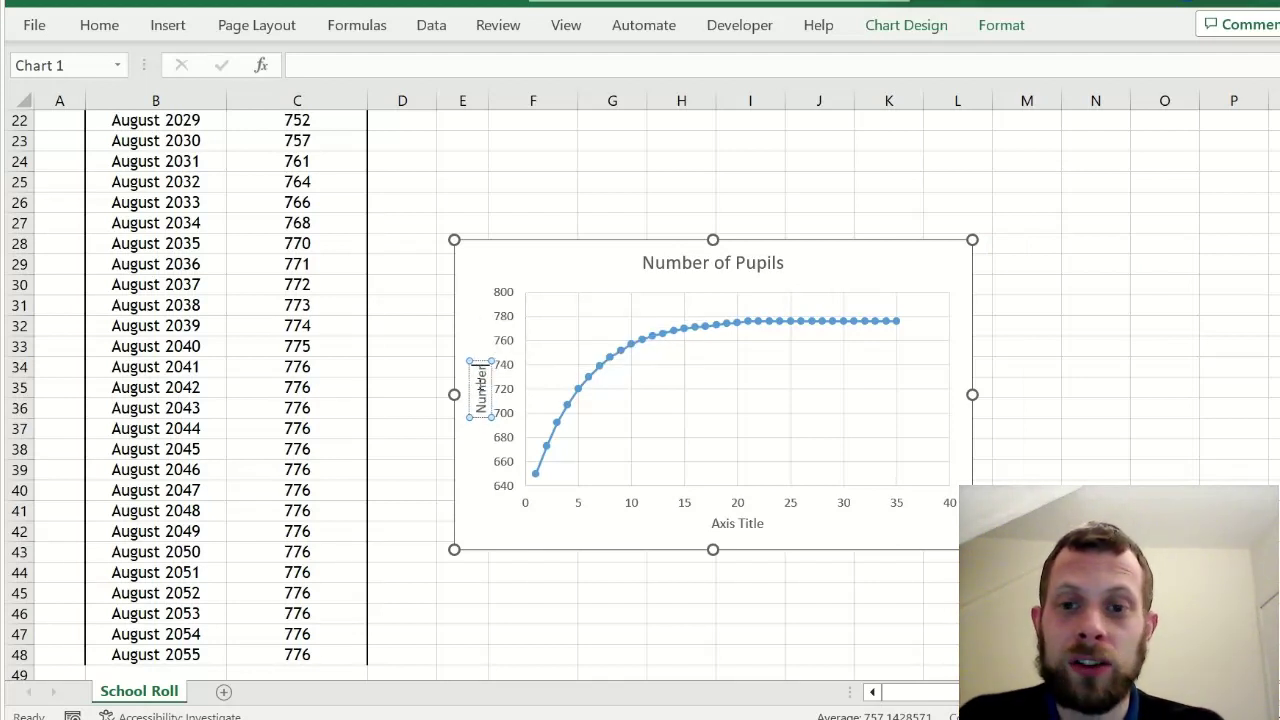
{"action": "type", "text": " of pupils"}
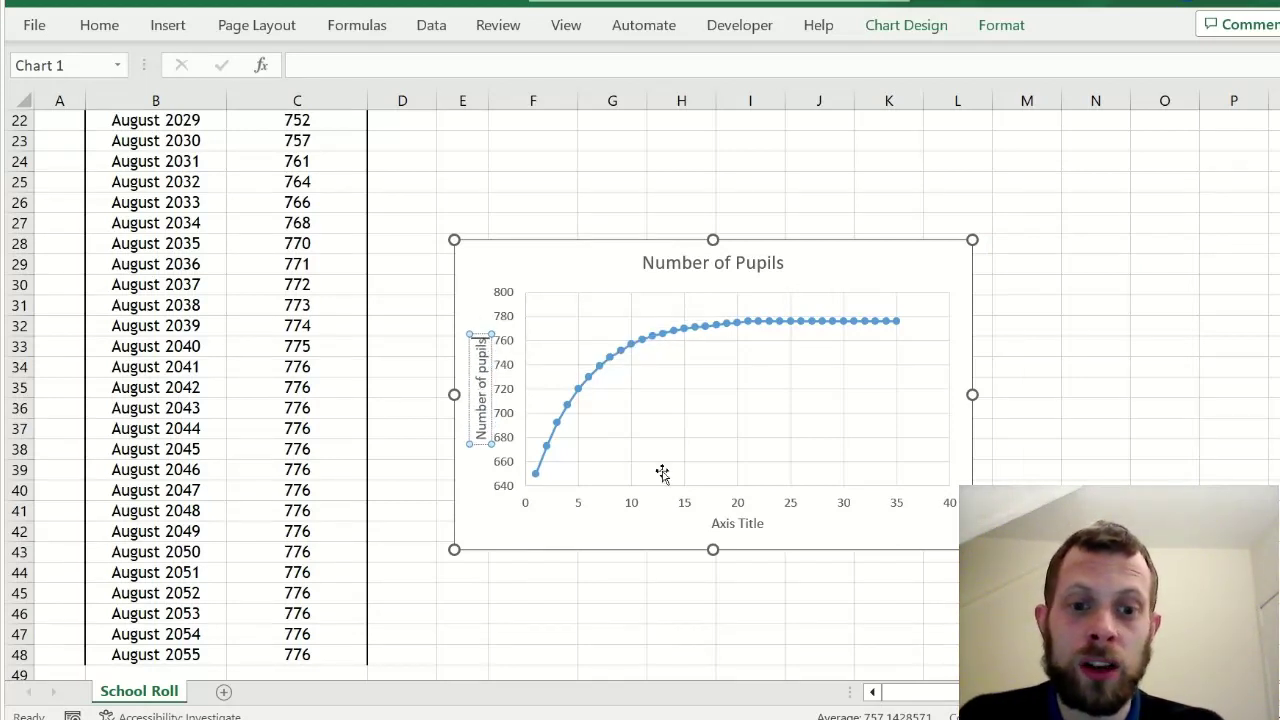
Name the chart's horizontal axis "Years"
{"action": "left_click", "coordinate": [748, 522]}
{"action": "double_click", "coordinate": [748, 522]}
{"action": "key", "text": "alt+a"}
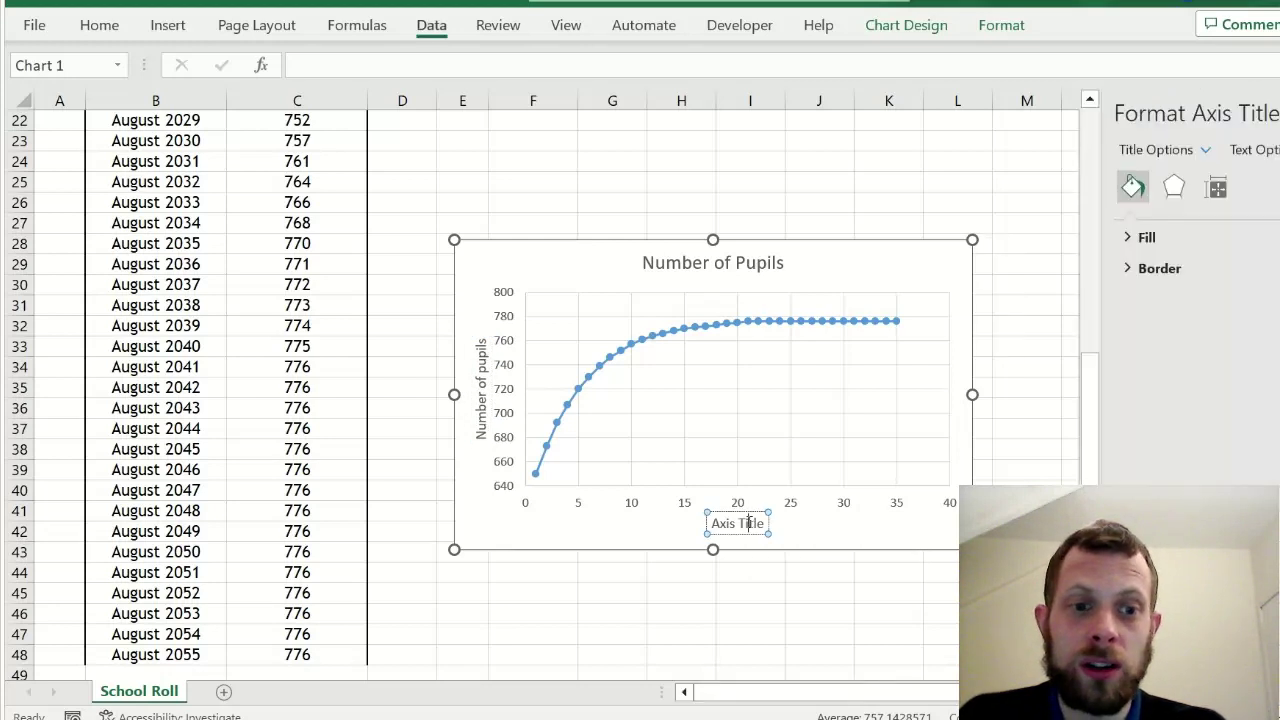
{"action": "key", "text": "alt"}
{"action": "key", "text": "Escape"}
{"action": "key", "text": "ctrl+a"}
{"action": "type", "text": "Years"}
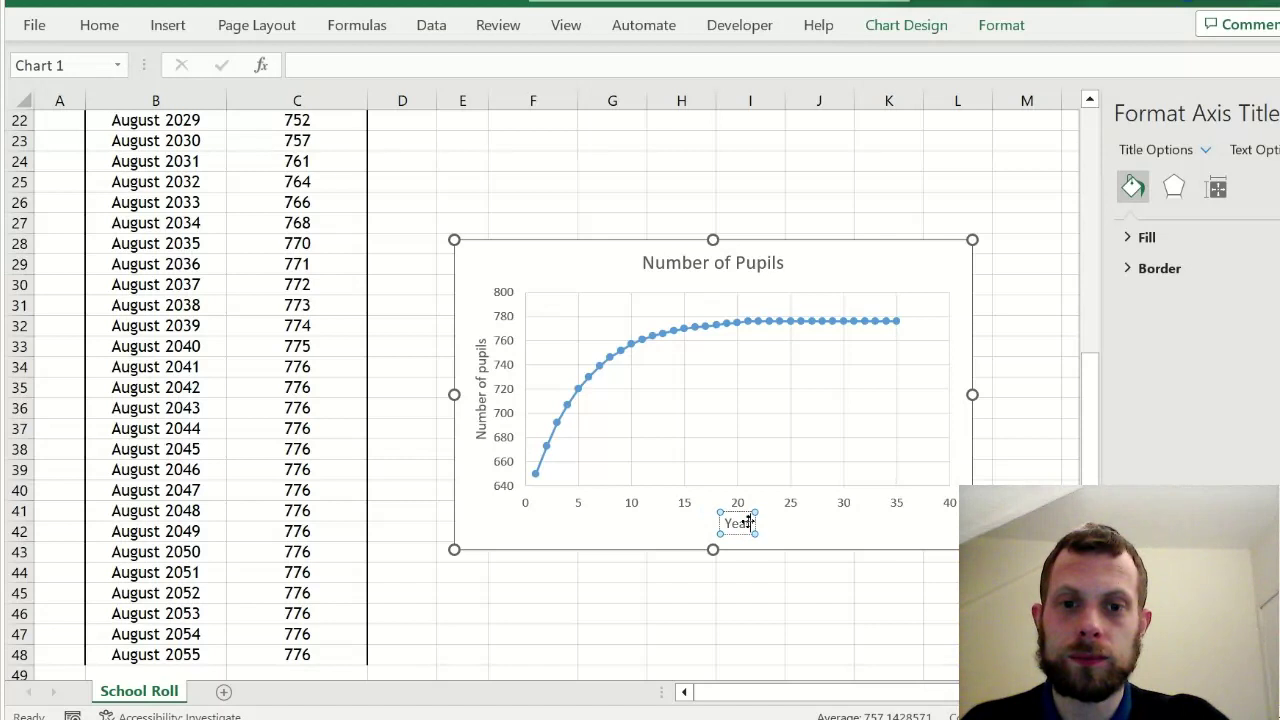
{"action": "left_click", "coordinate": [820, 572]}
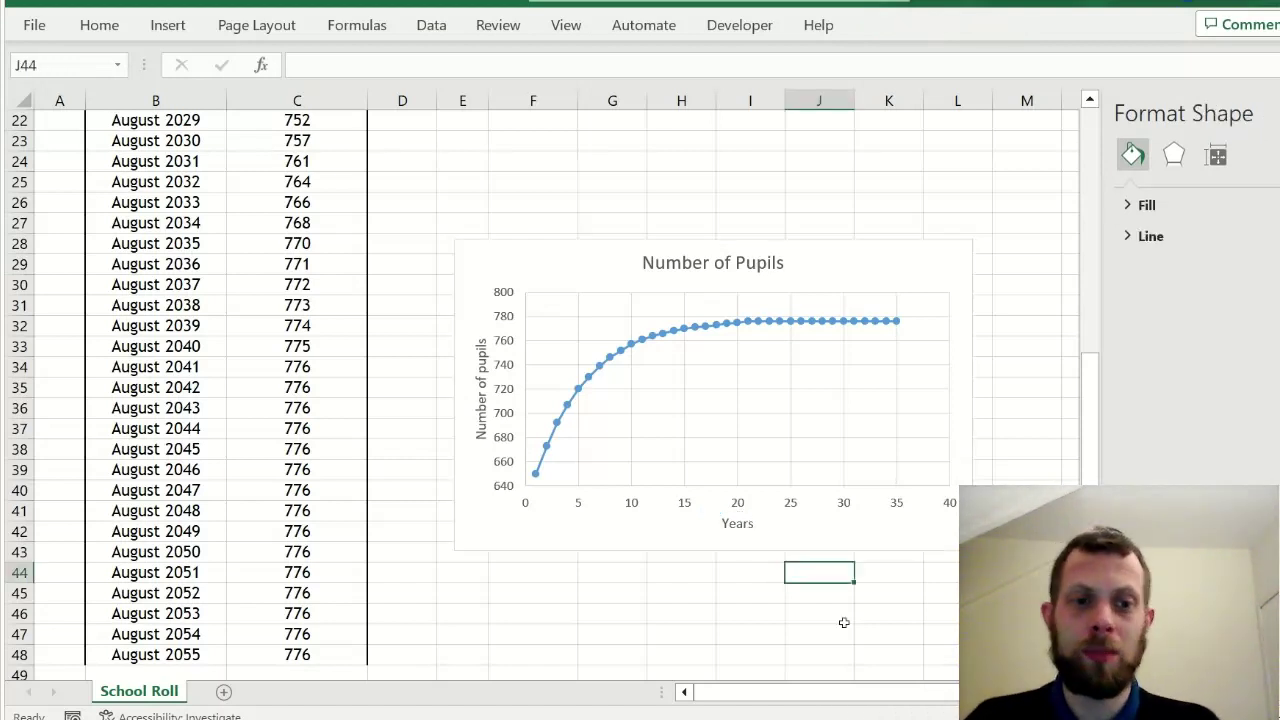